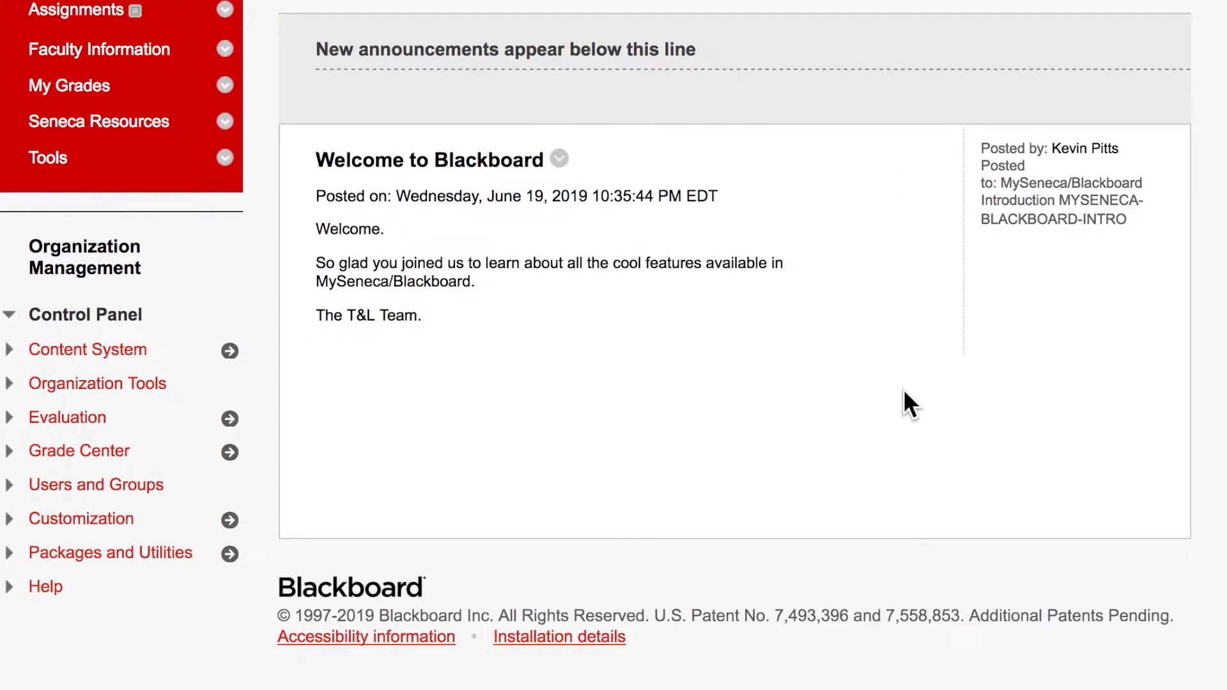
Step: Open the organization's Groups page and start creating a single group with manual enrollment
{"action": "left_click", "coordinate": [12, 492]}
{"action": "left_click", "coordinate": [45, 516]}
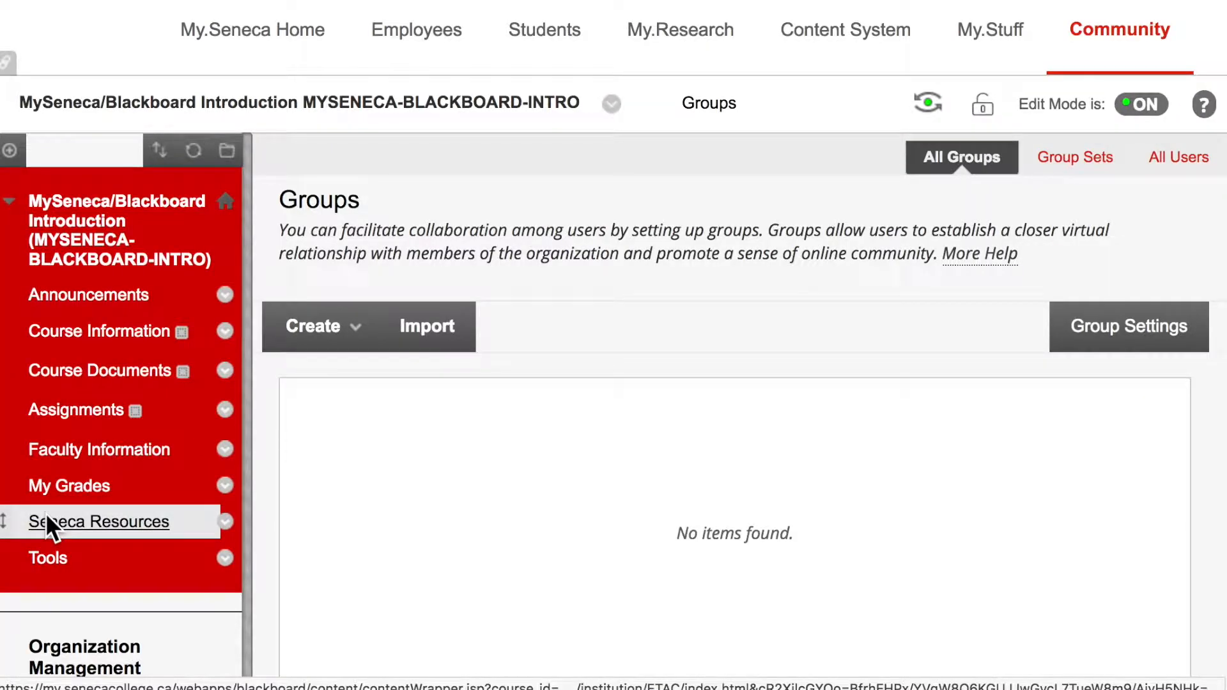
{"action": "left_click", "coordinate": [351, 337]}
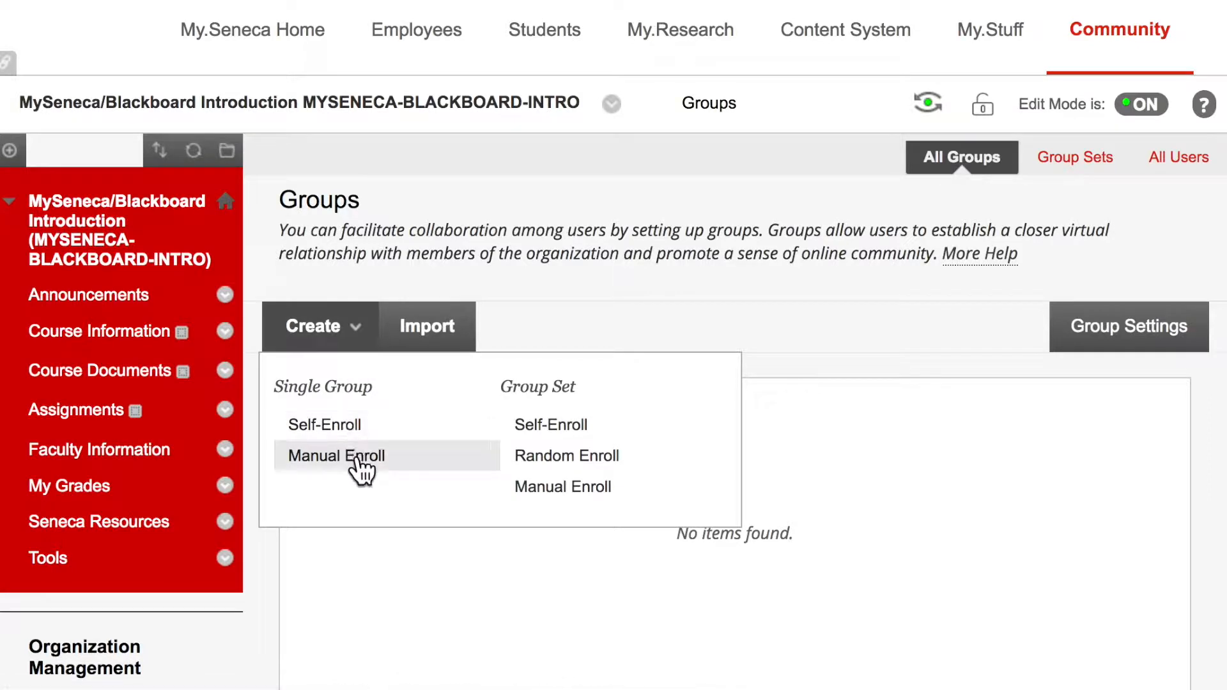
{"action": "left_click", "coordinate": [361, 471]}
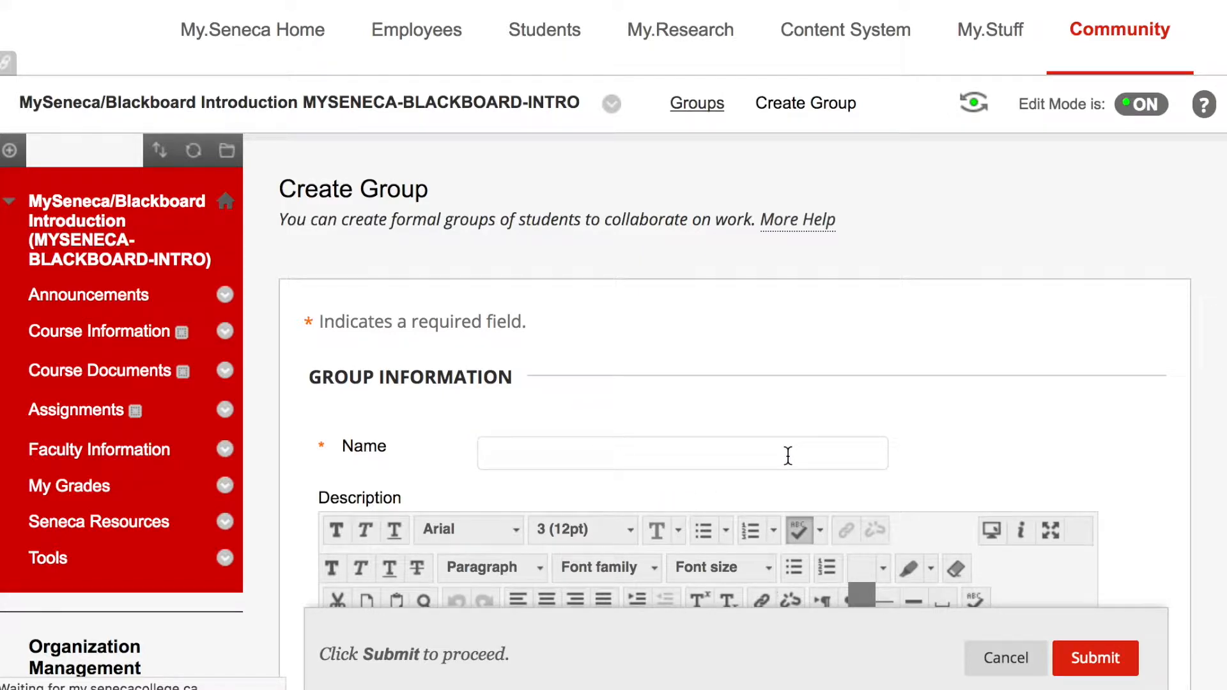
Step: Name the group "Saturn's Moons - Titan" and describe it as "Group project to explore Titan, one of the many moons of Saturn."
{"action": "type", "text": "Saturn"}
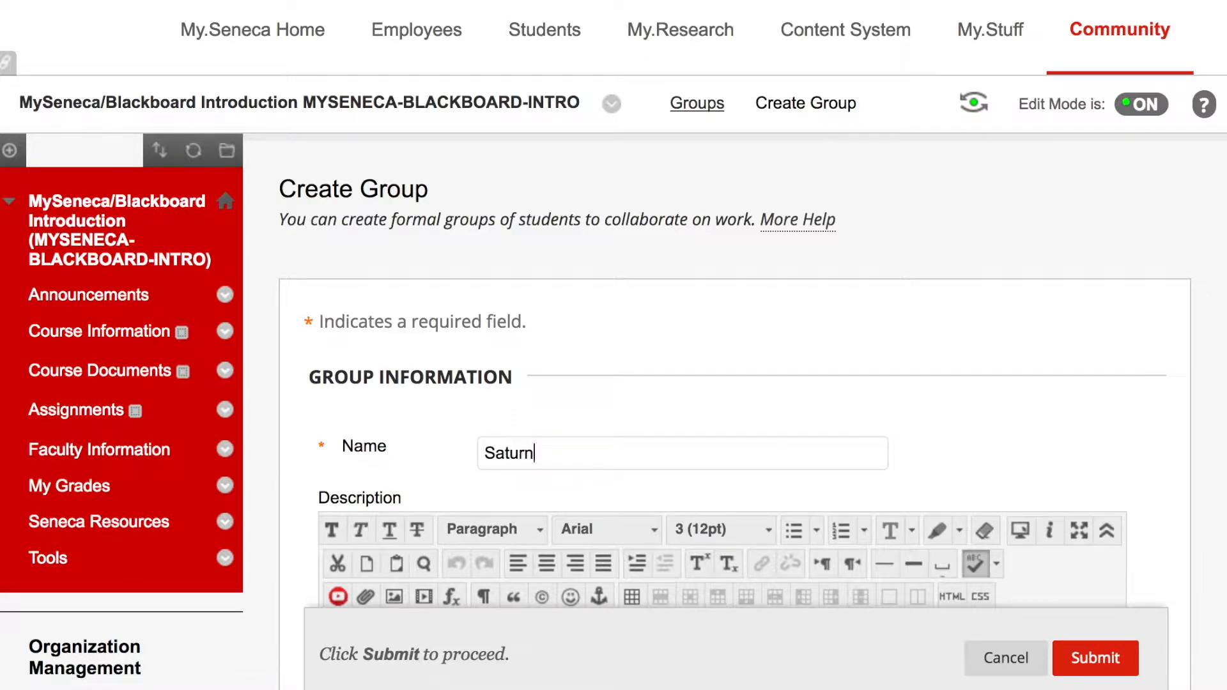
{"action": "type", "text": "'s Moons - Titan"}
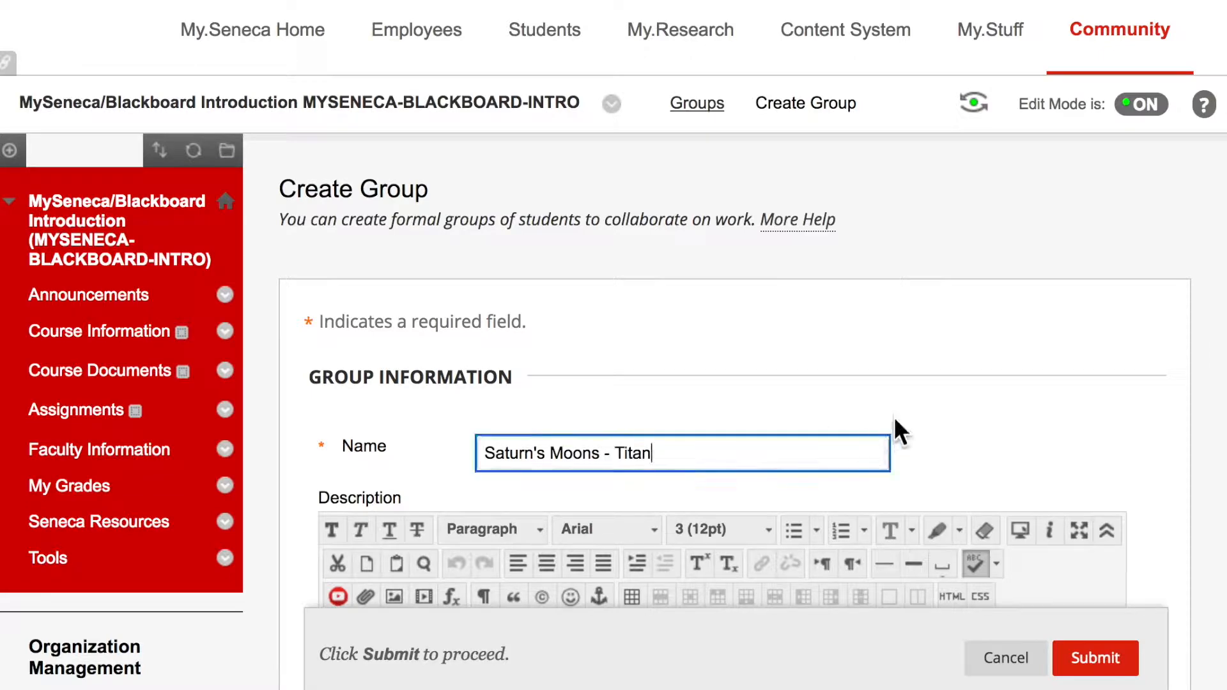
{"action": "scroll", "coordinate": [1053, 447], "scroll_direction": "down", "scroll_amount": 3}
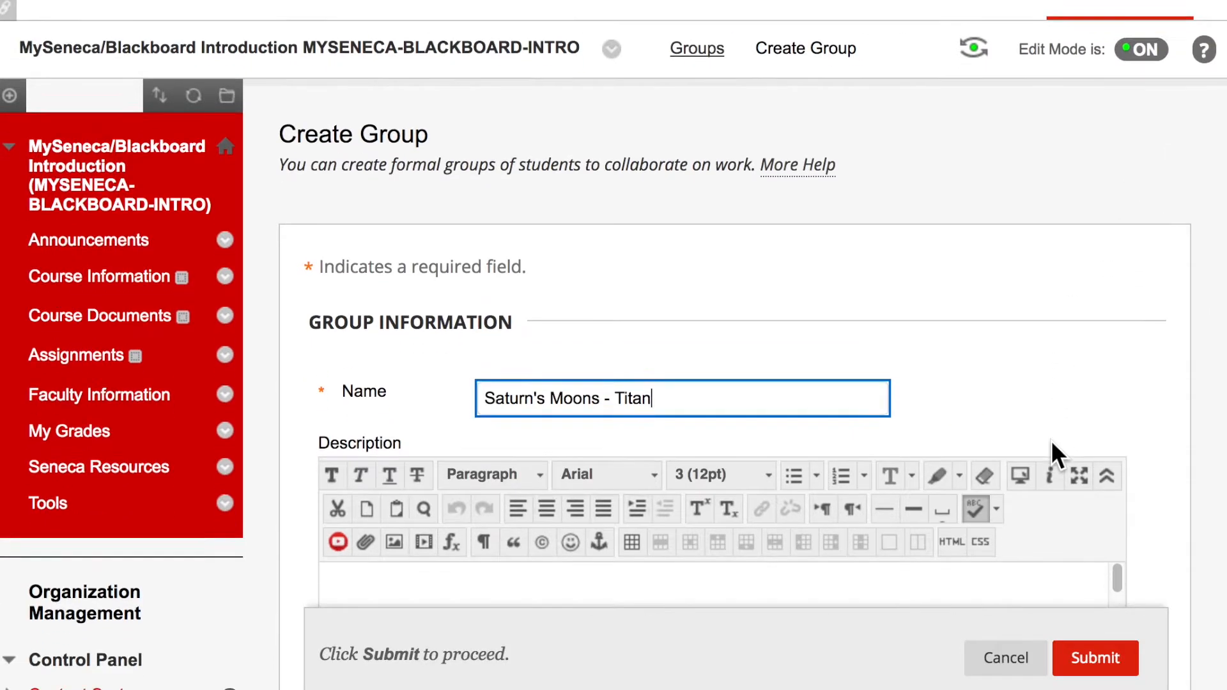
{"action": "scroll", "coordinate": [1052, 440], "scroll_direction": "down", "scroll_amount": 5}
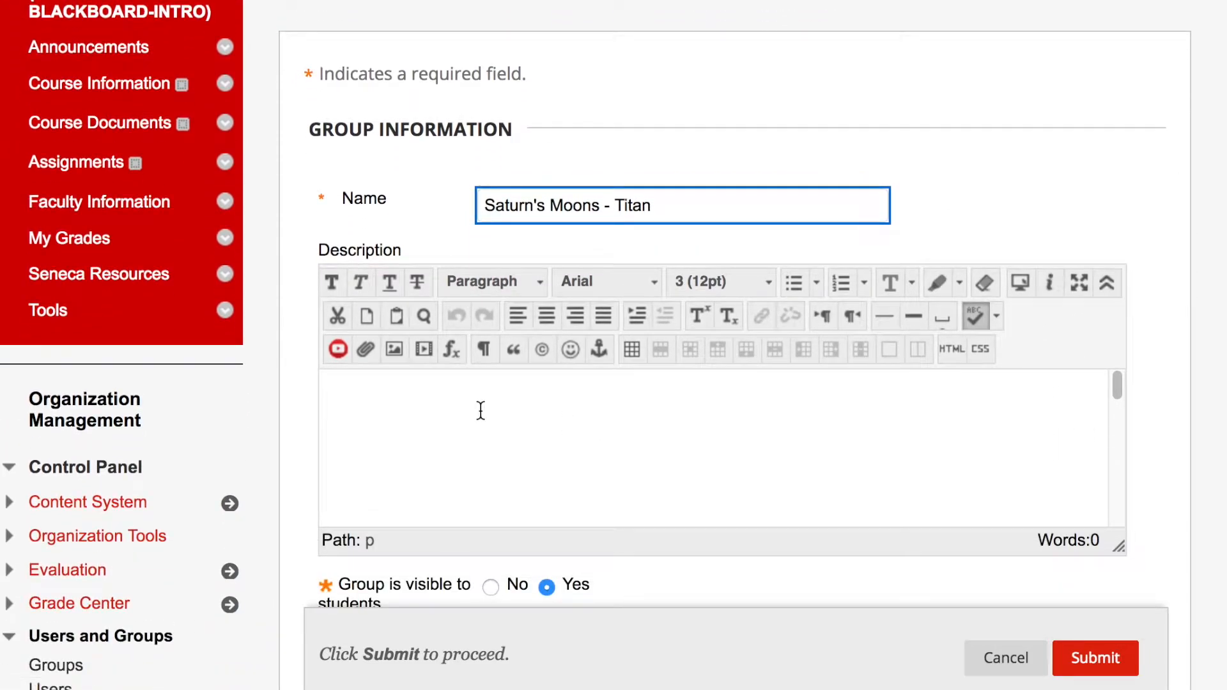
{"action": "left_click", "coordinate": [481, 556]}
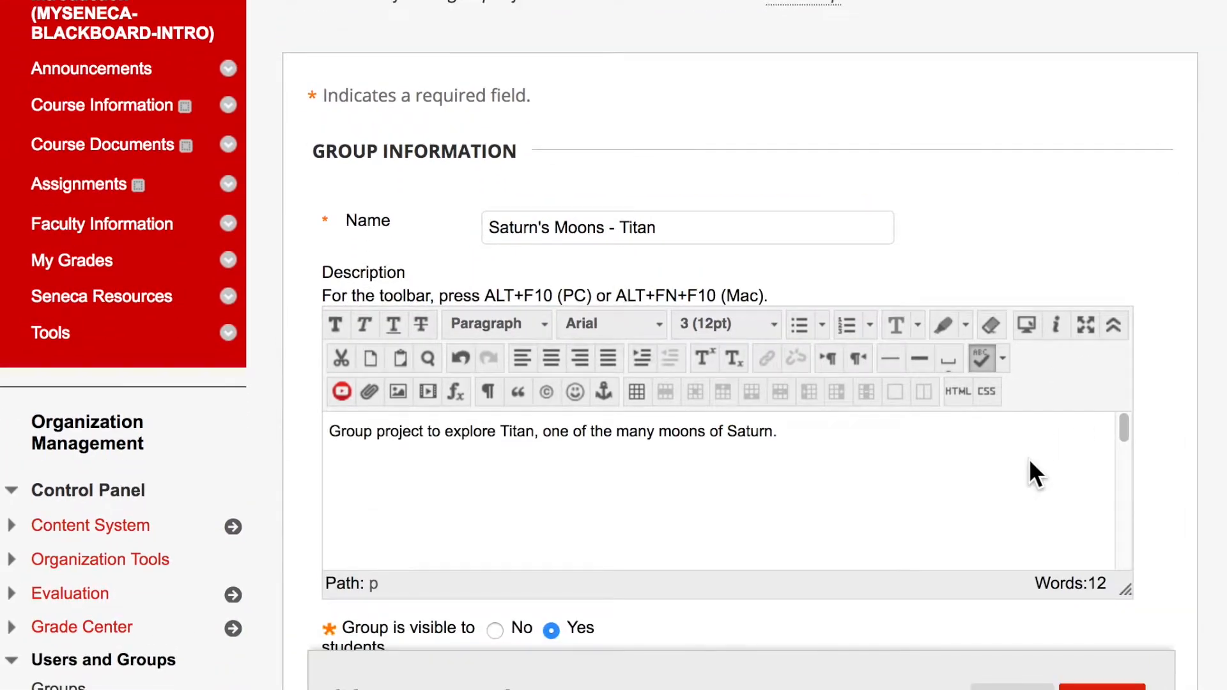
Step: Disable Blogs, Discussion Board, Journals and Blackboard Collaborate Ultra in the group's tool availability
{"action": "scroll", "coordinate": [1031, 460], "scroll_direction": "down", "scroll_amount": 15}
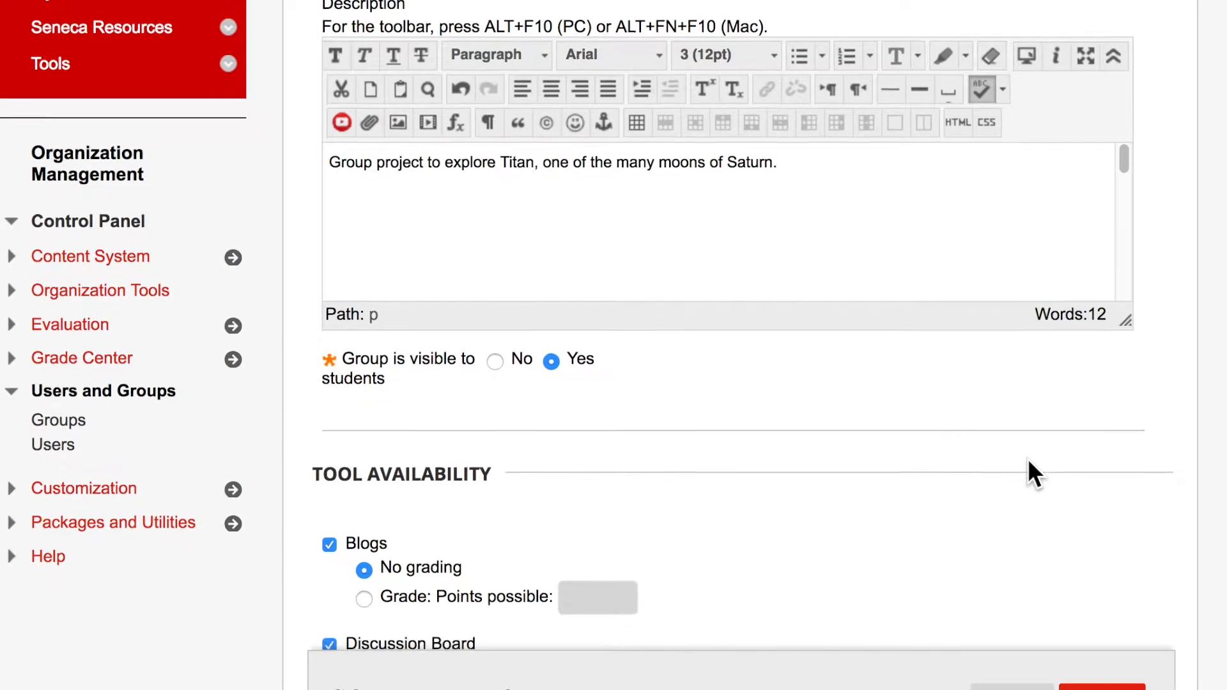
{"action": "scroll", "coordinate": [1025, 461], "scroll_direction": "down", "scroll_amount": 1}
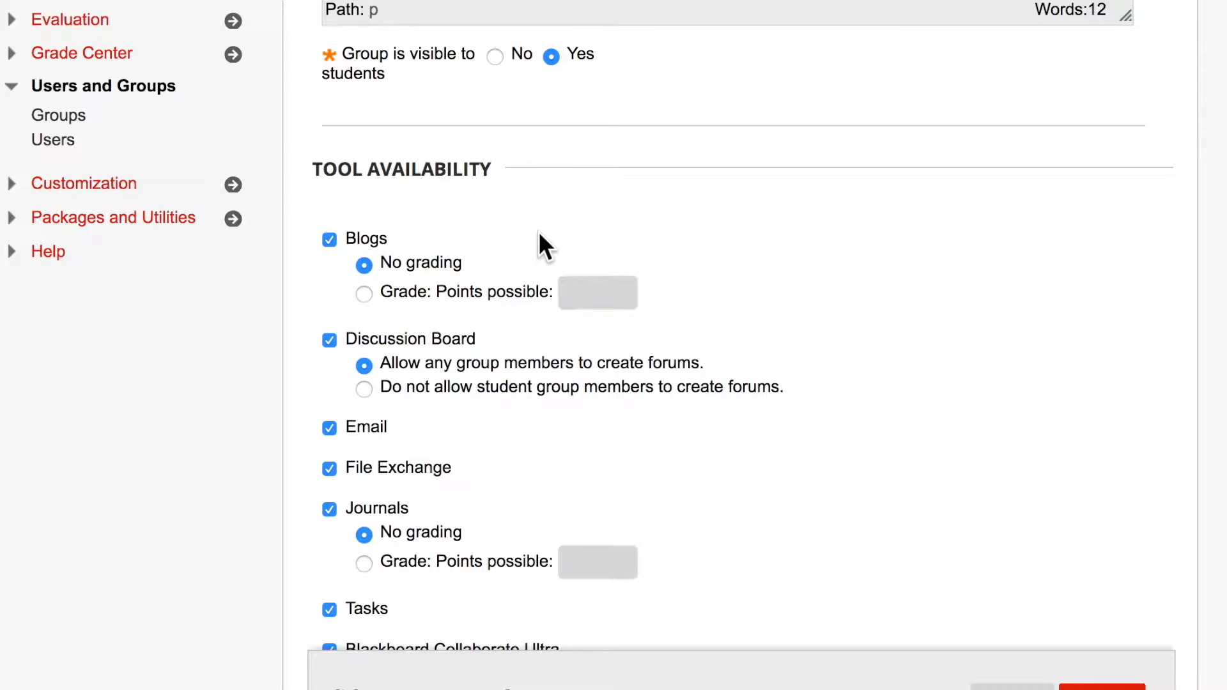
{"action": "left_click", "coordinate": [330, 240]}
{"action": "left_click", "coordinate": [331, 339]}
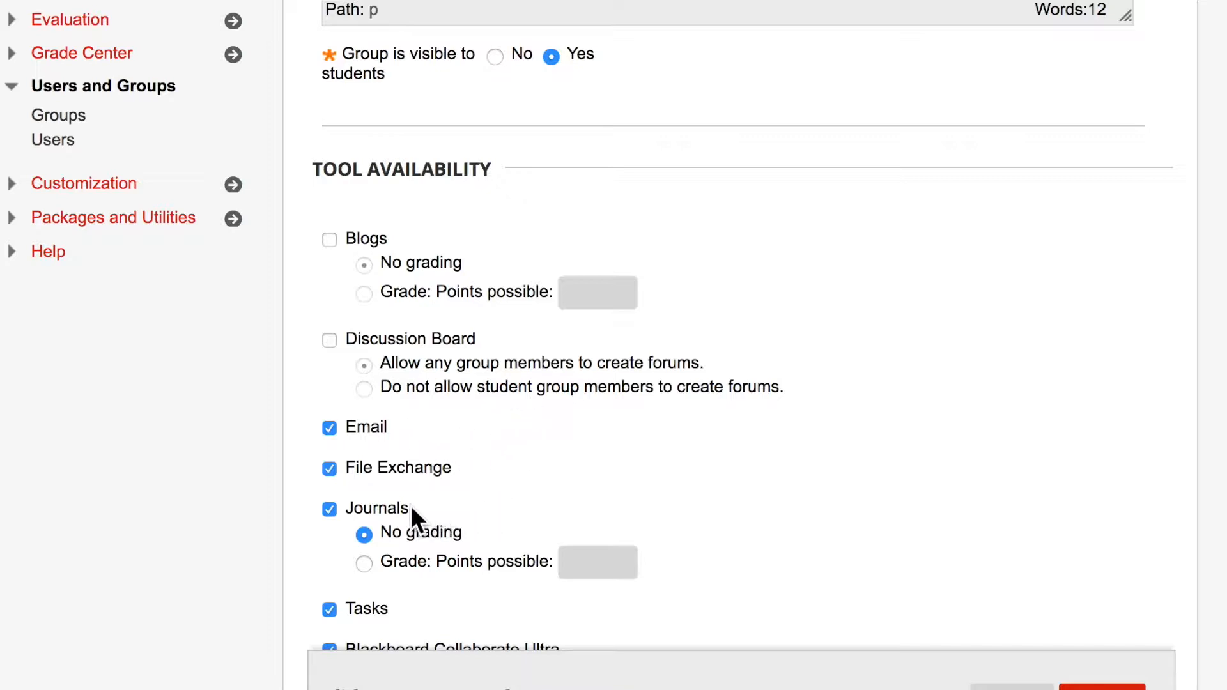
{"action": "left_click", "coordinate": [330, 510]}
{"action": "scroll", "coordinate": [703, 504], "scroll_direction": "down", "scroll_amount": 3}
{"action": "scroll", "coordinate": [704, 504], "scroll_direction": "down", "scroll_amount": 5}
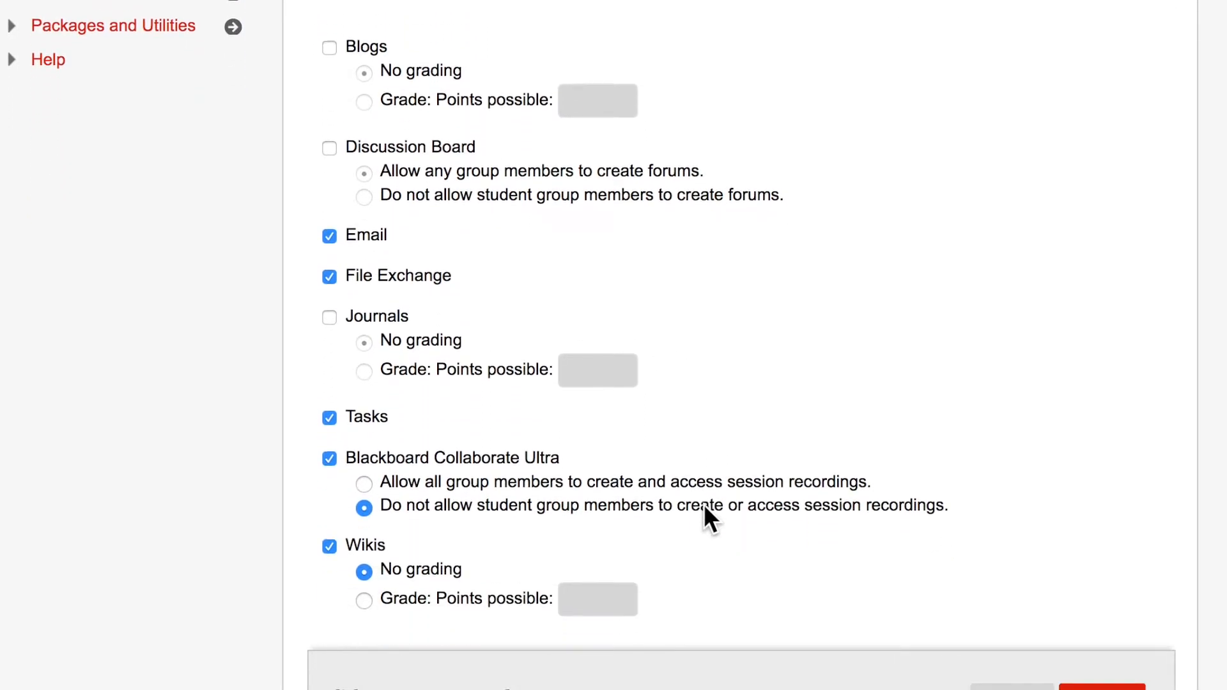
{"action": "scroll", "coordinate": [708, 505], "scroll_direction": "down", "scroll_amount": 3}
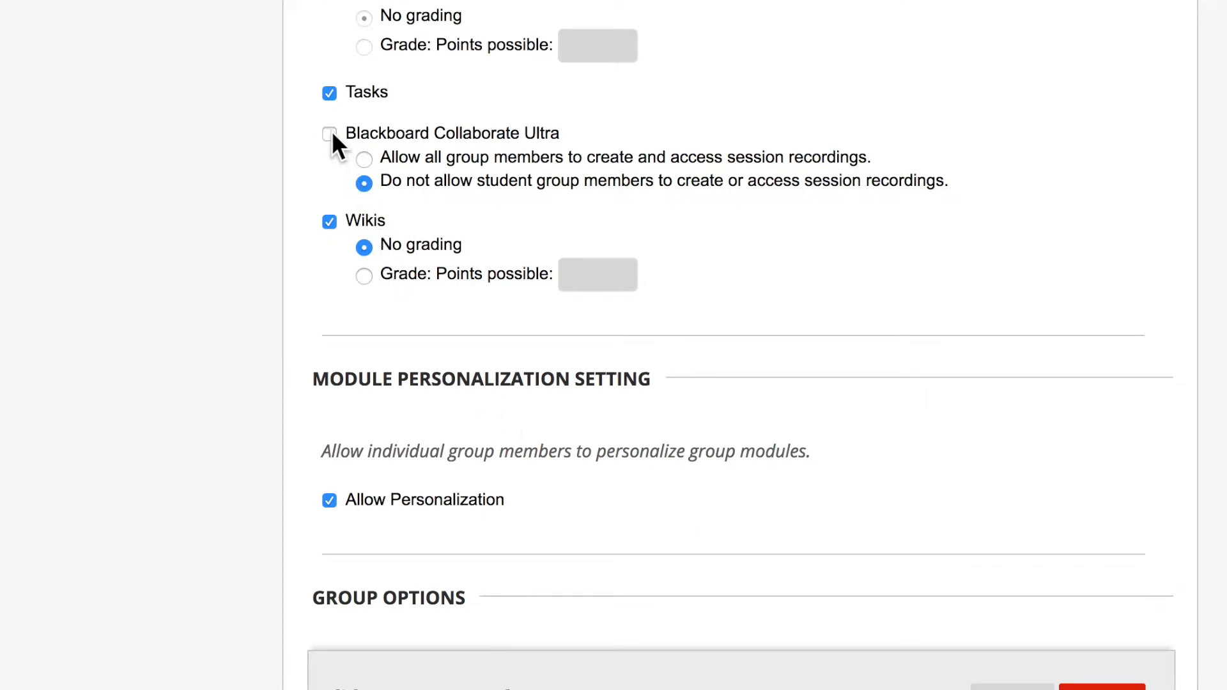
Step: Make the group's wiki graded with 20 points possible
{"action": "left_click", "coordinate": [367, 276]}
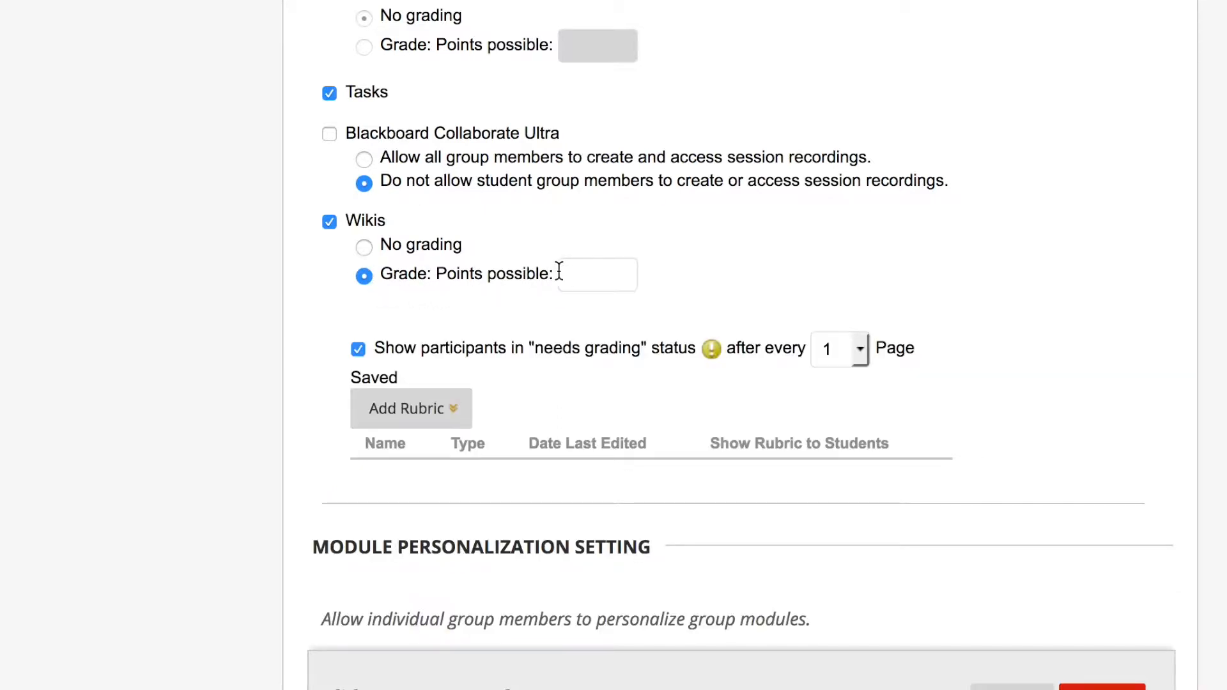
{"action": "left_click", "coordinate": [595, 273]}
{"action": "type", "text": "20"}
{"action": "left_click", "coordinate": [460, 409]}
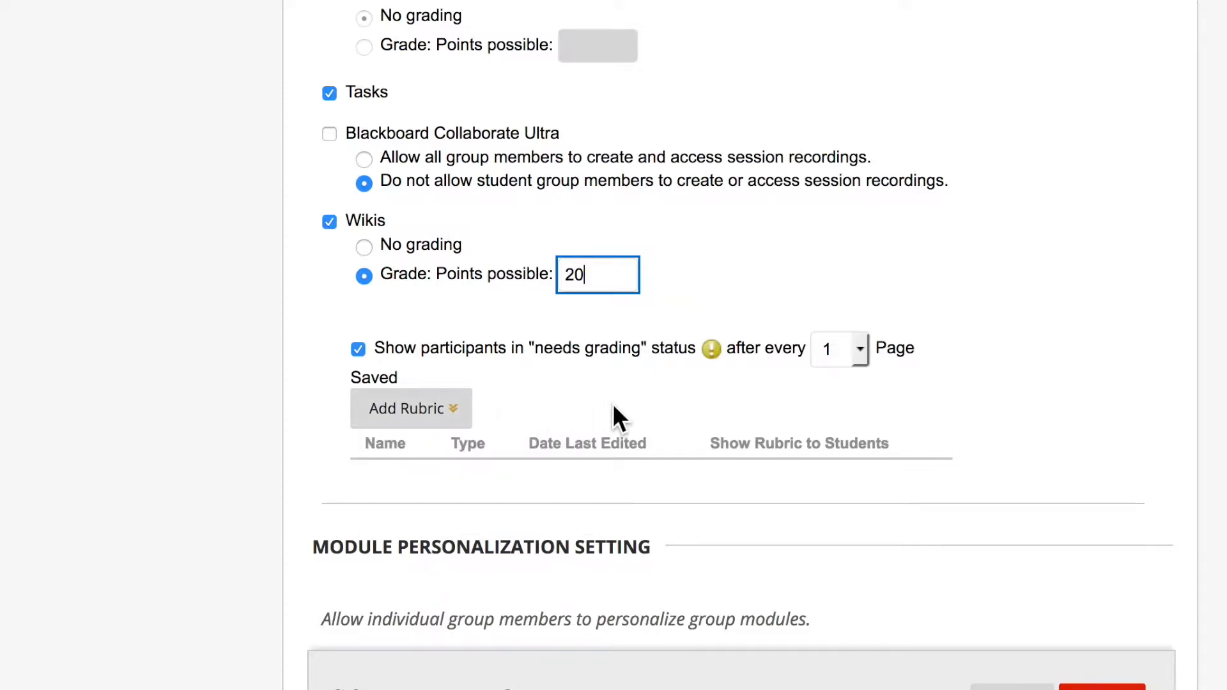
Step: Disallow personalization of the group modules and enable creating a smart view for the group
{"action": "scroll", "coordinate": [624, 401], "scroll_direction": "down", "scroll_amount": 3}
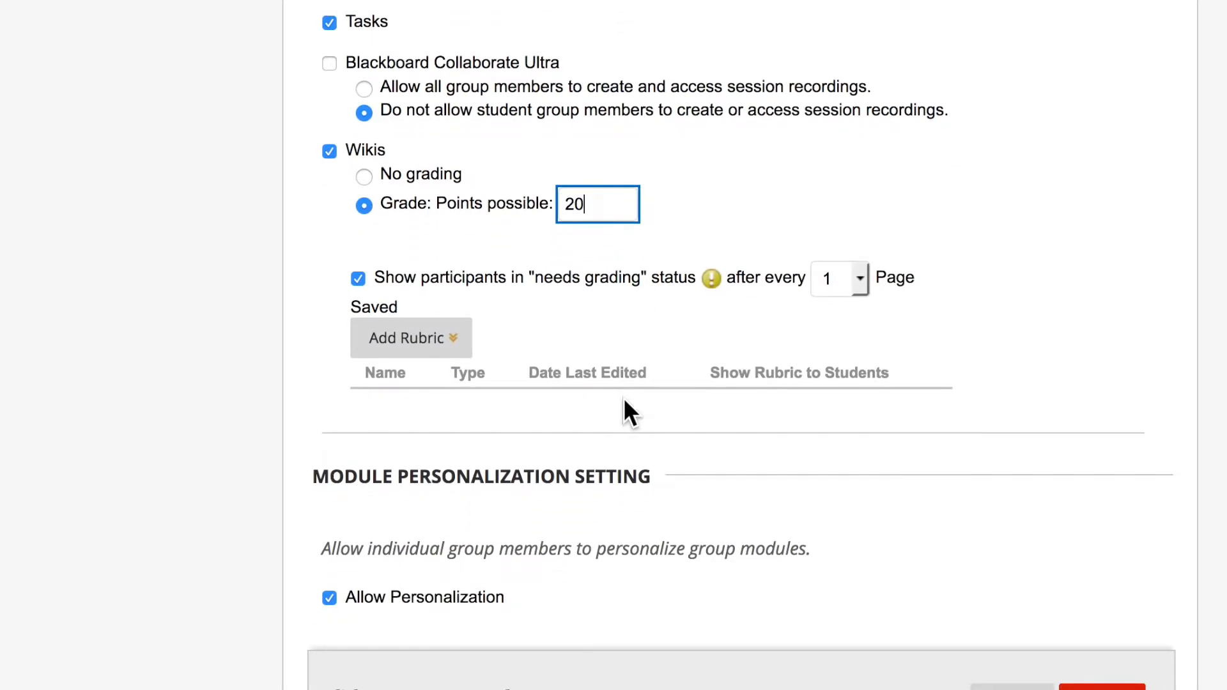
{"action": "scroll", "coordinate": [626, 402], "scroll_direction": "down", "scroll_amount": 4}
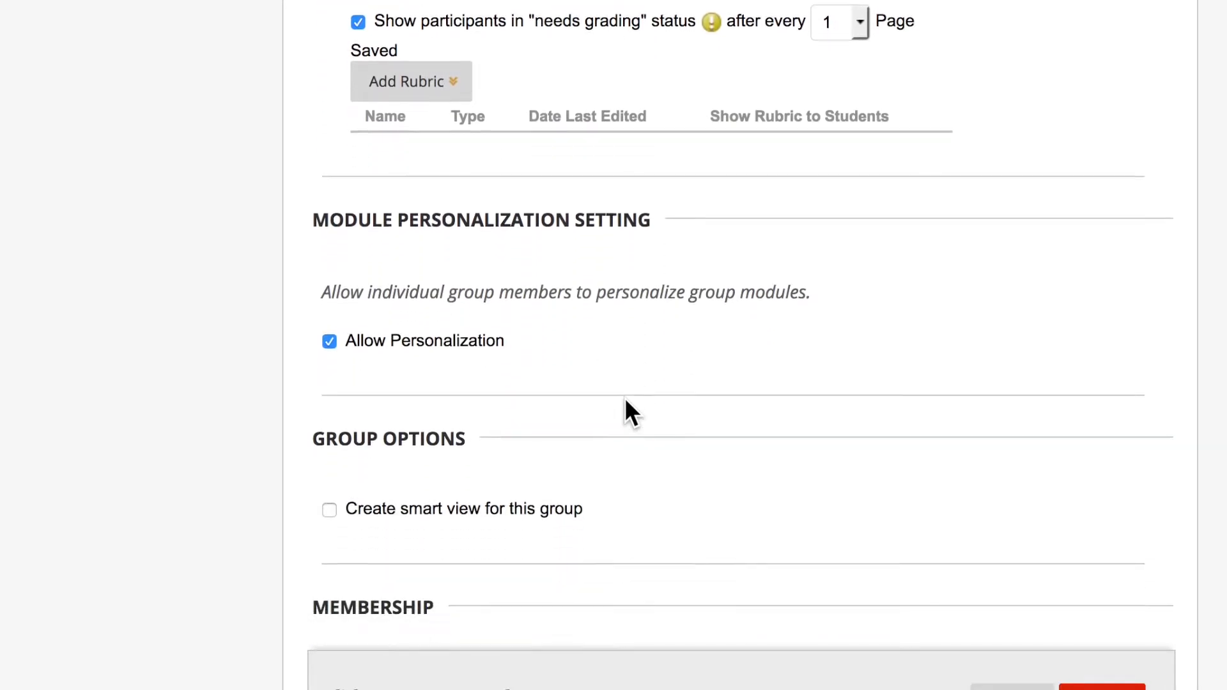
{"action": "scroll", "coordinate": [624, 398], "scroll_direction": "down", "scroll_amount": 1}
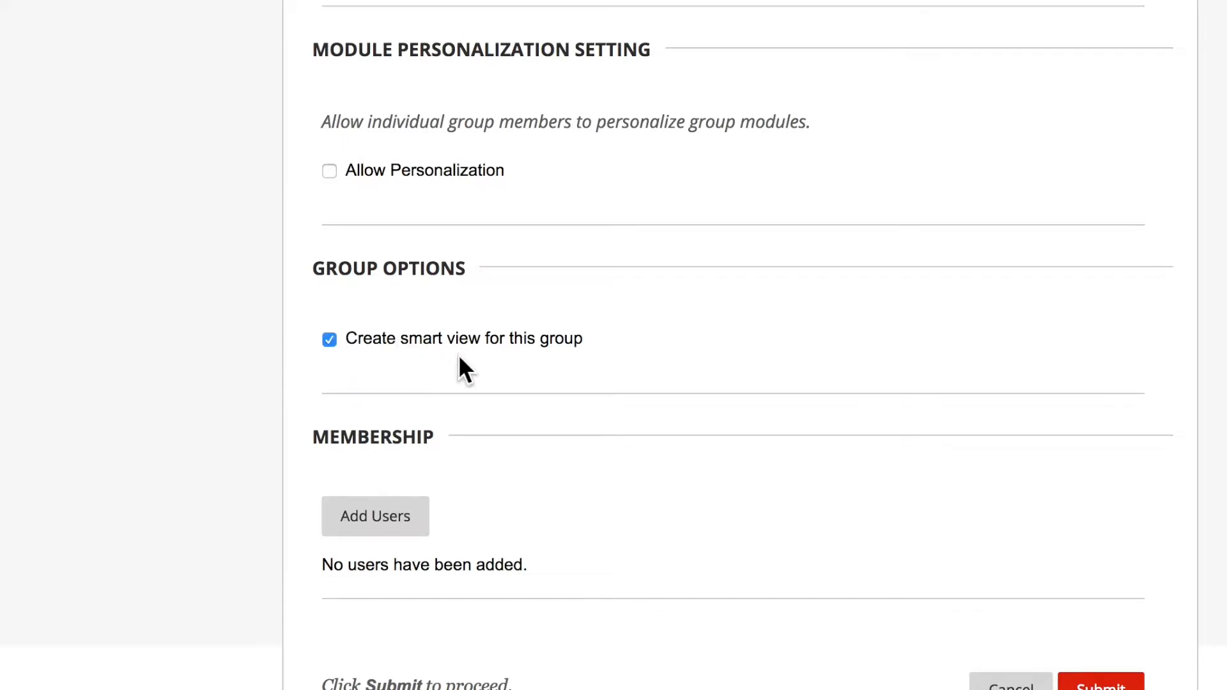
Step: Add the first, second and fourth listed participants as members and submit the group
{"action": "scroll", "coordinate": [534, 448], "scroll_direction": "down", "scroll_amount": 1}
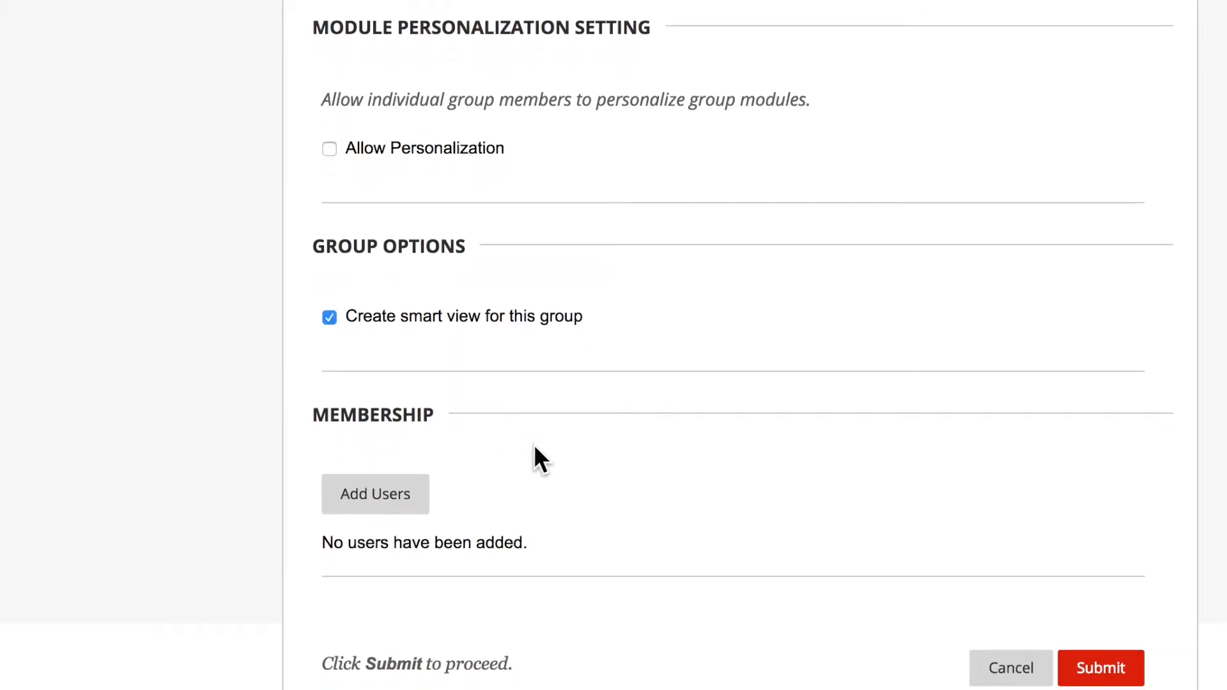
{"action": "left_click", "coordinate": [406, 478]}
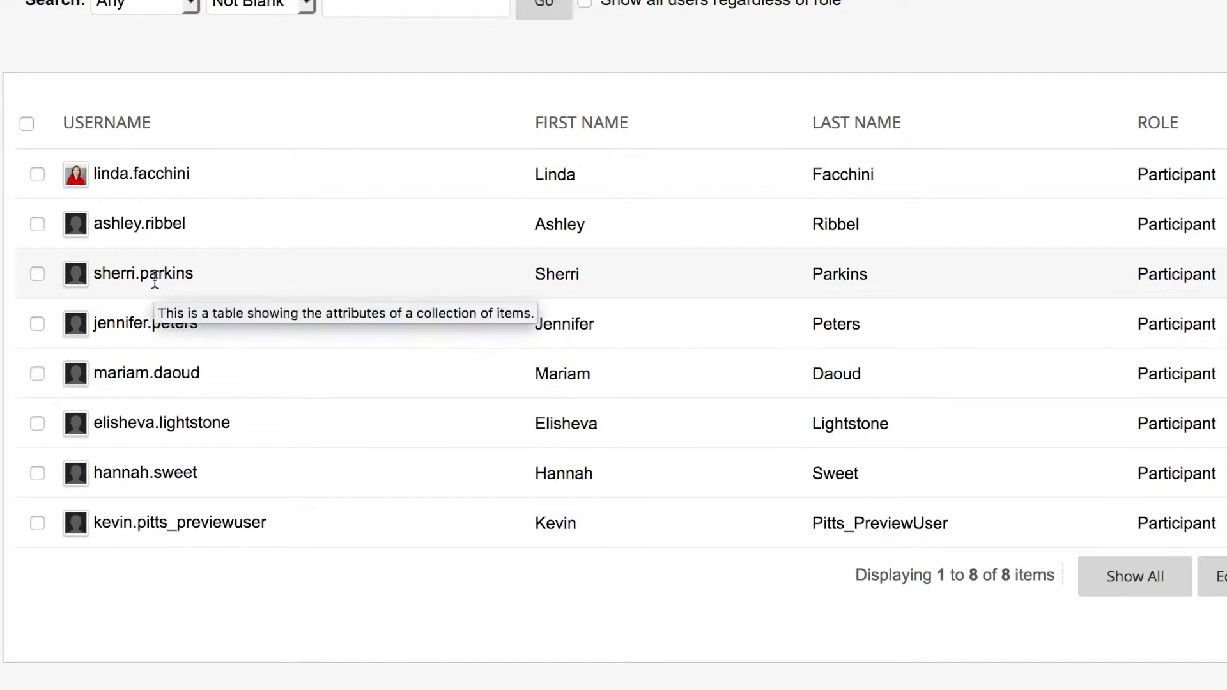
{"action": "left_click", "coordinate": [37, 174]}
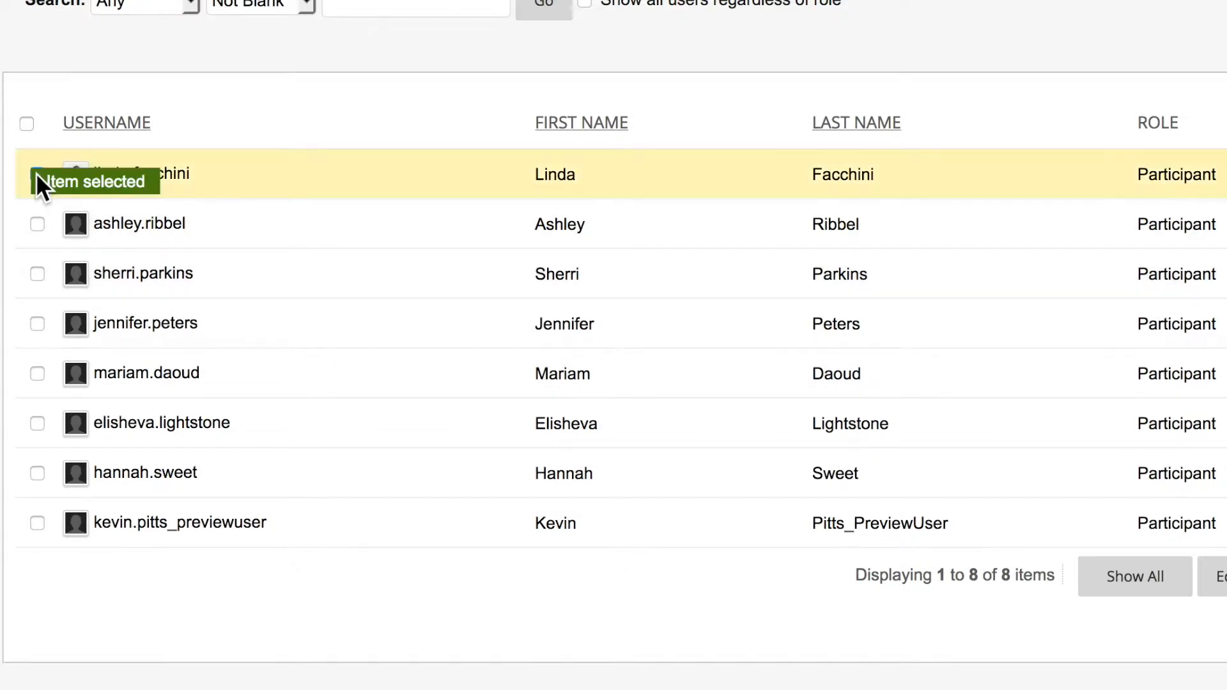
{"action": "left_click", "coordinate": [36, 224]}
{"action": "left_click", "coordinate": [39, 323]}
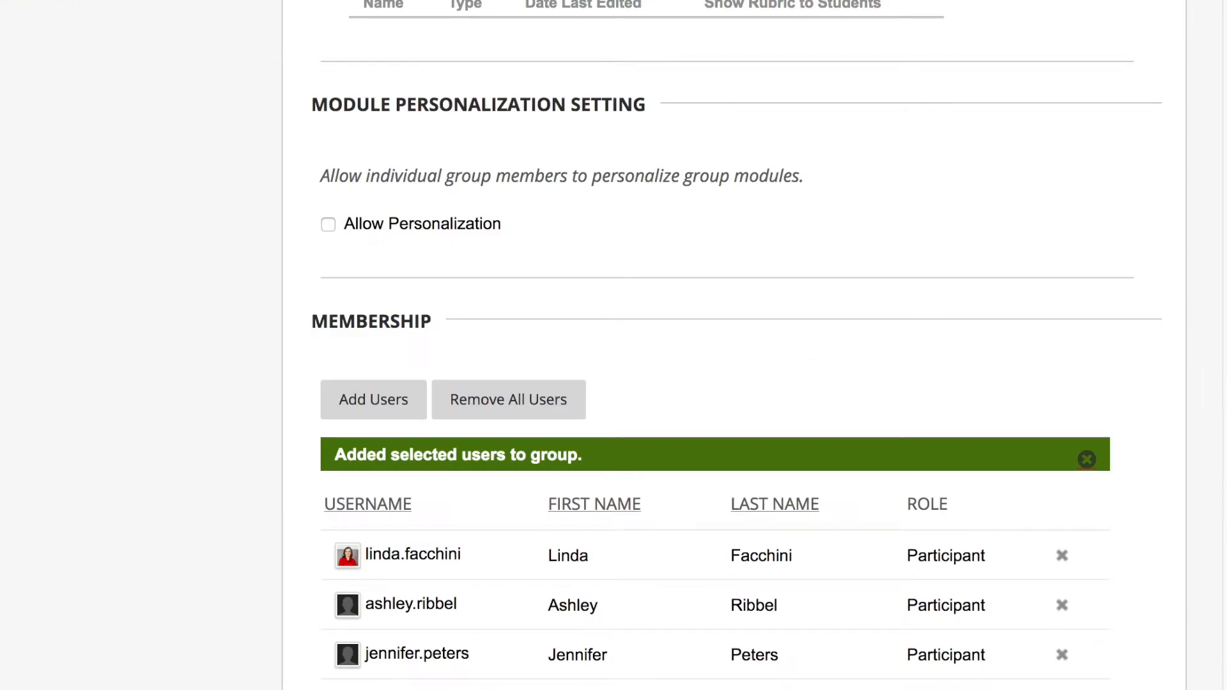
{"action": "scroll", "coordinate": [1225, 560], "scroll_direction": "down", "scroll_amount": 3}
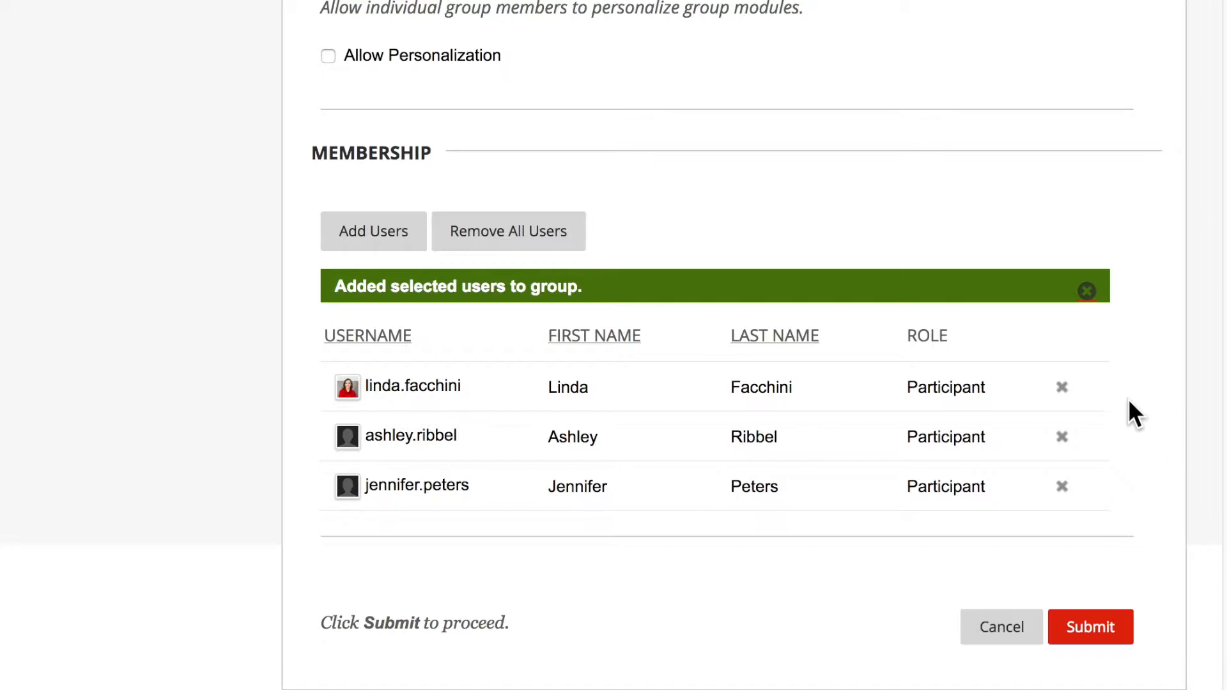
{"action": "left_click", "coordinate": [1099, 630]}
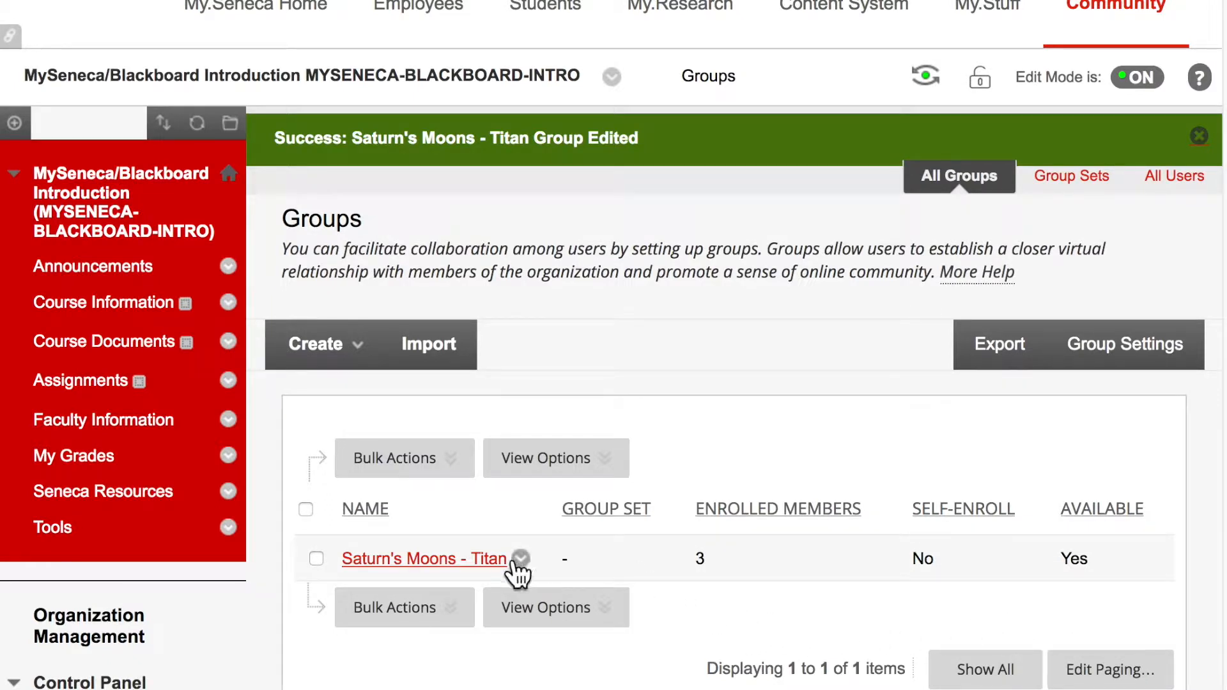
Step: Open the Saturn's Moons - Titan group for editing and remove the first listed member from its membership
{"action": "left_click", "coordinate": [520, 560]}
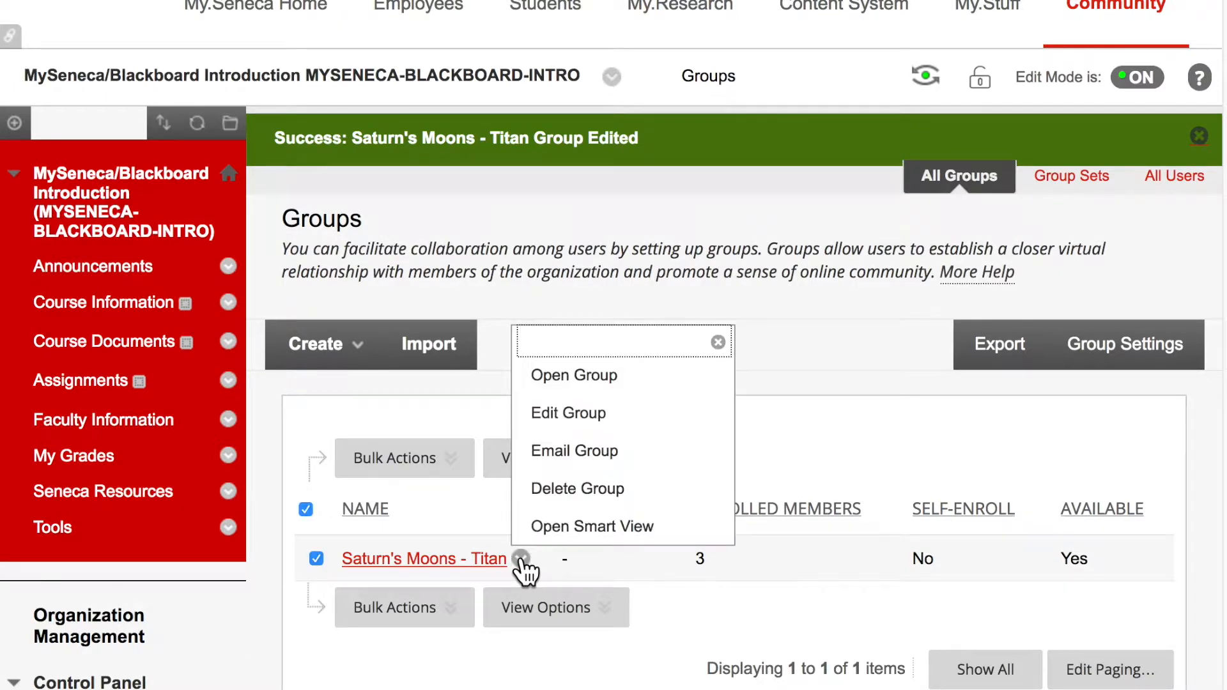
{"action": "left_click", "coordinate": [548, 422]}
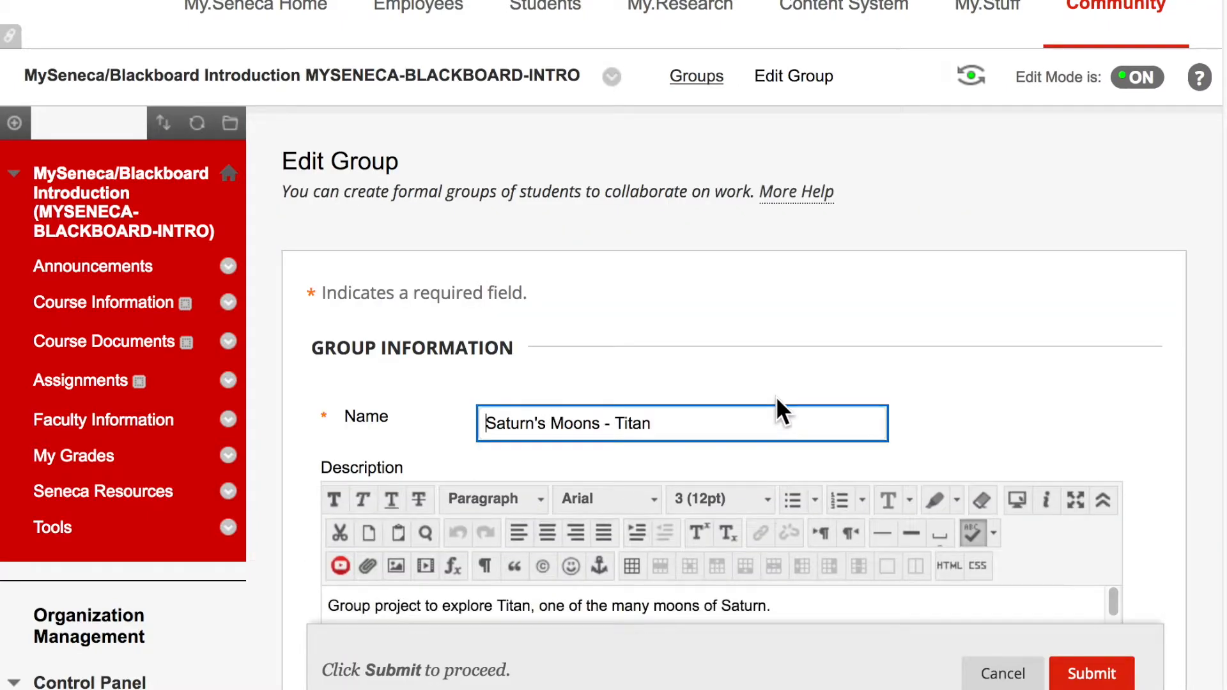
{"action": "scroll", "coordinate": [775, 388], "scroll_direction": "down", "scroll_amount": 5}
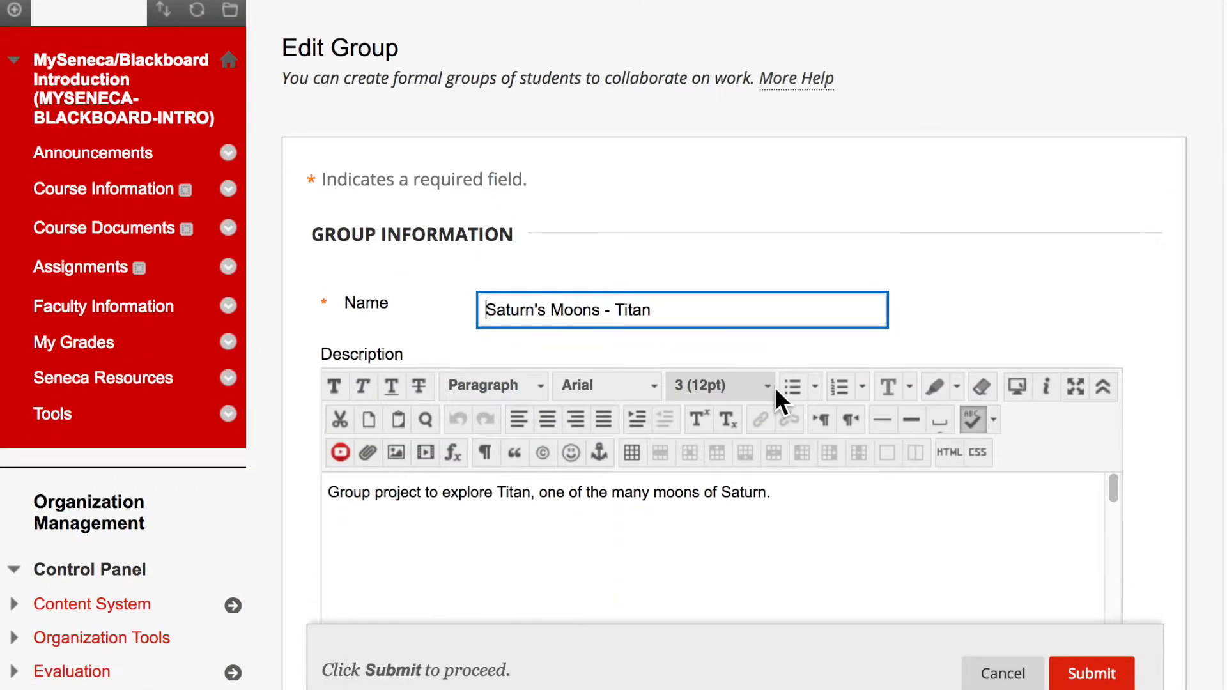
{"action": "scroll", "coordinate": [774, 386], "scroll_direction": "down", "scroll_amount": 8}
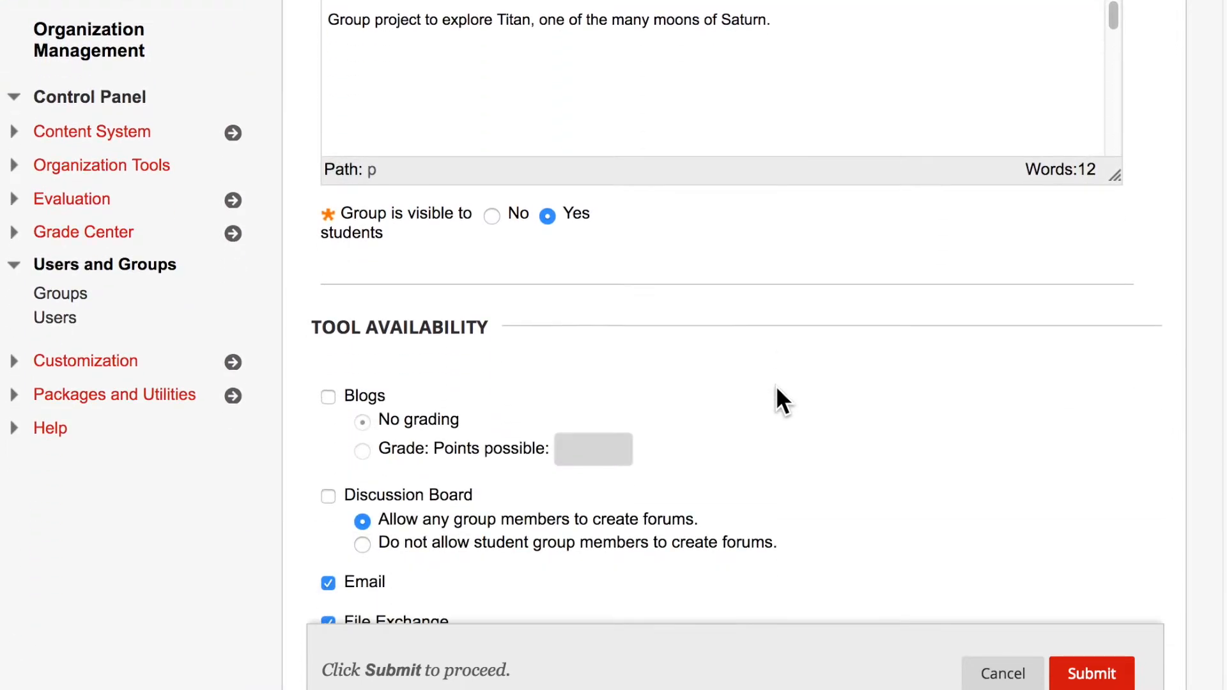
{"action": "scroll", "coordinate": [776, 384], "scroll_direction": "down", "scroll_amount": 11}
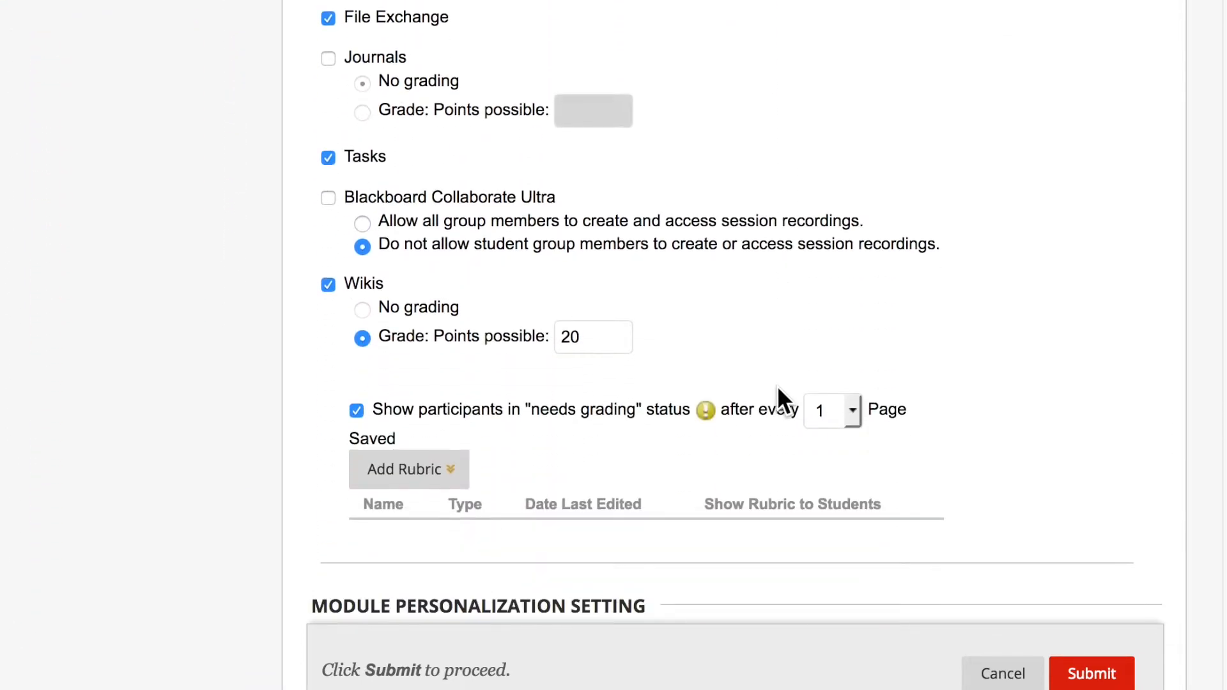
{"action": "scroll", "coordinate": [779, 389], "scroll_direction": "down", "scroll_amount": 5}
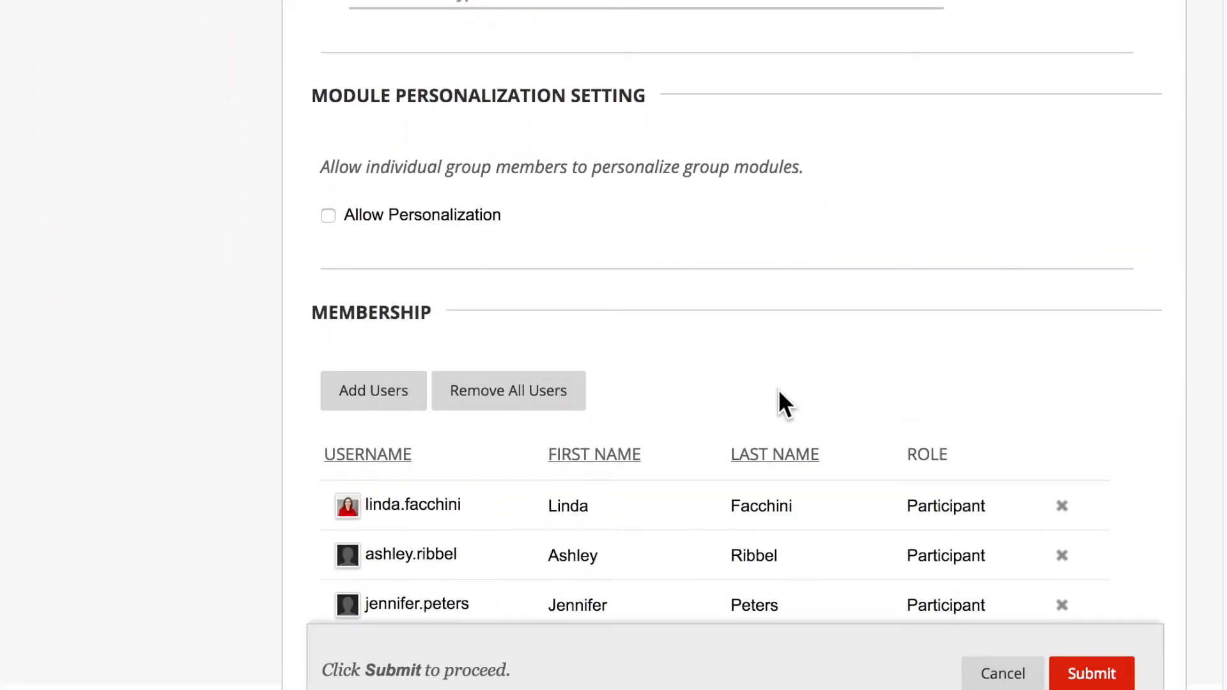
{"action": "scroll", "coordinate": [779, 388], "scroll_direction": "down", "scroll_amount": 1}
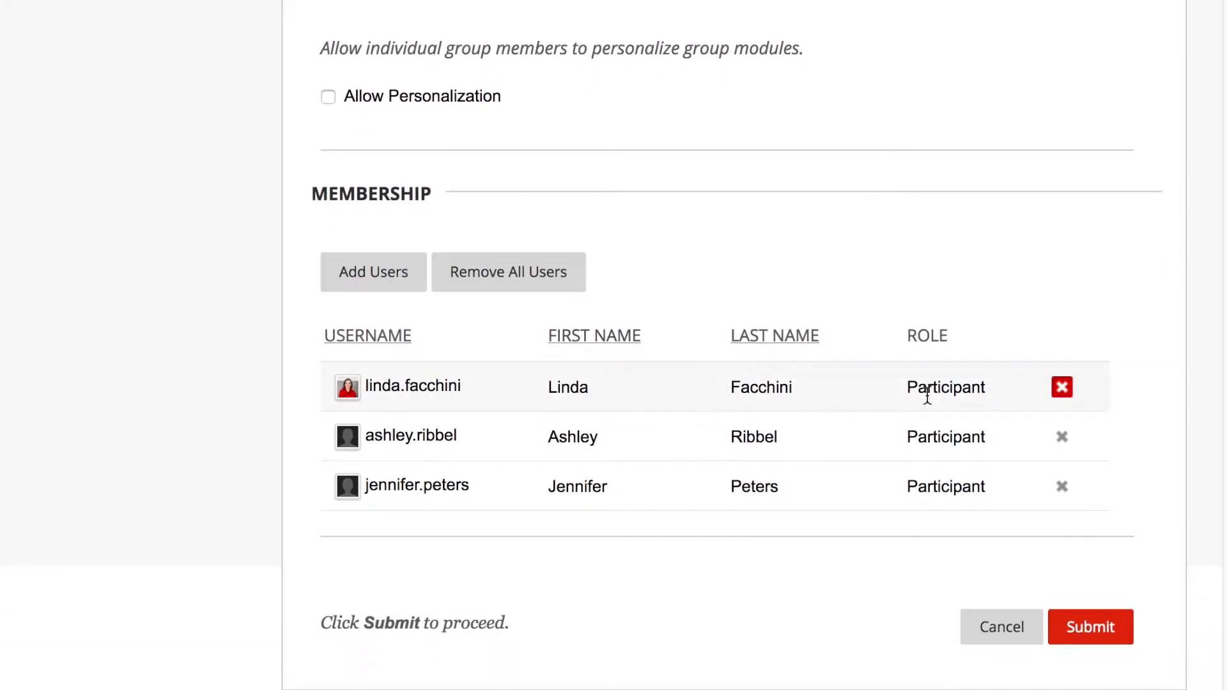
{"action": "left_click", "coordinate": [1061, 388]}
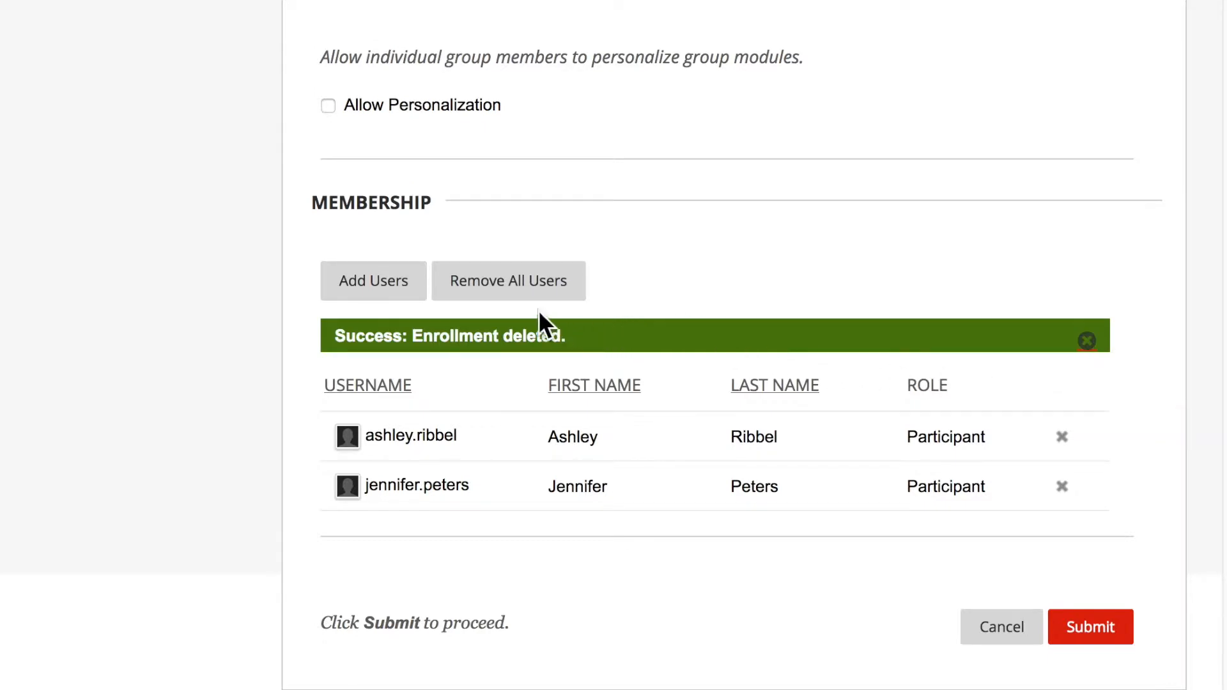
Step: Add the fifth participant in the list of available users to the group's membership
{"action": "left_click", "coordinate": [399, 293]}
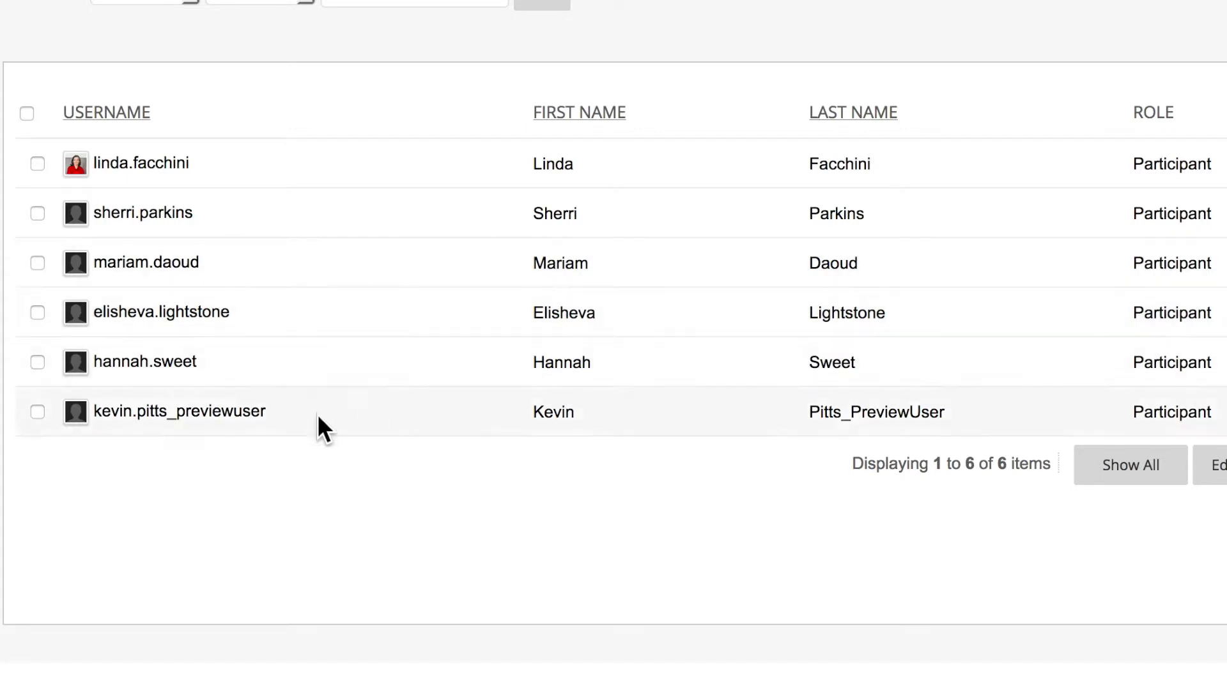
{"action": "left_click", "coordinate": [37, 362]}
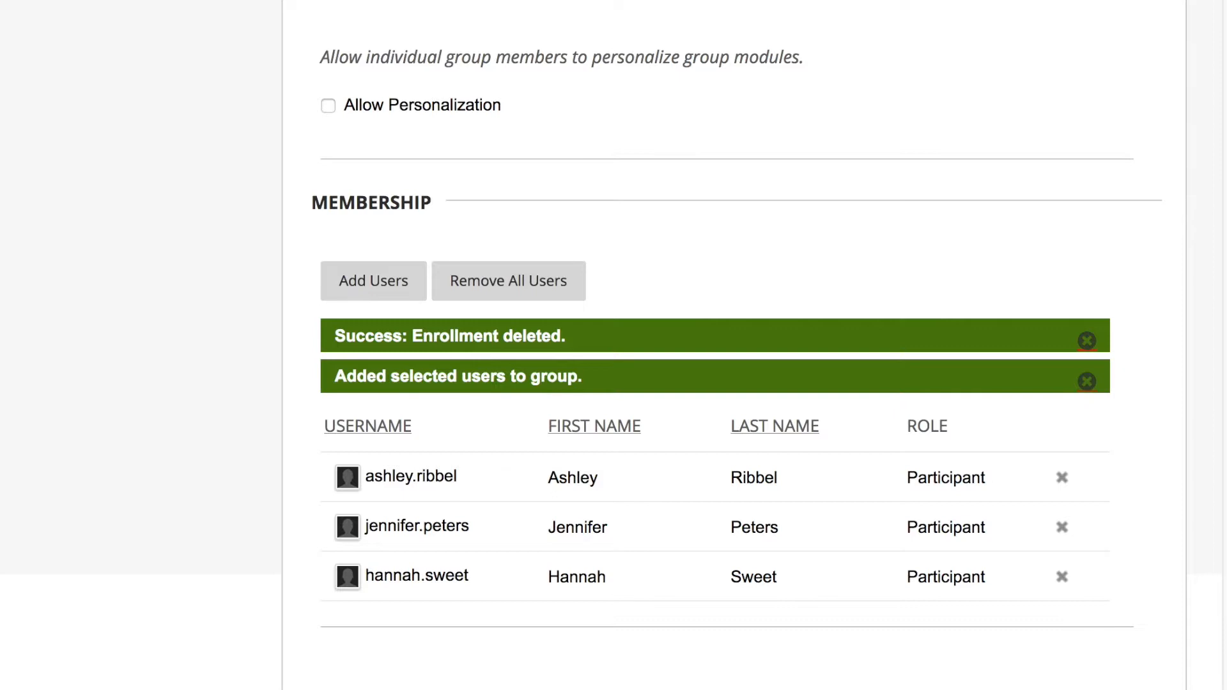
{"action": "scroll", "coordinate": [1201, 599], "scroll_direction": "down", "scroll_amount": 3}
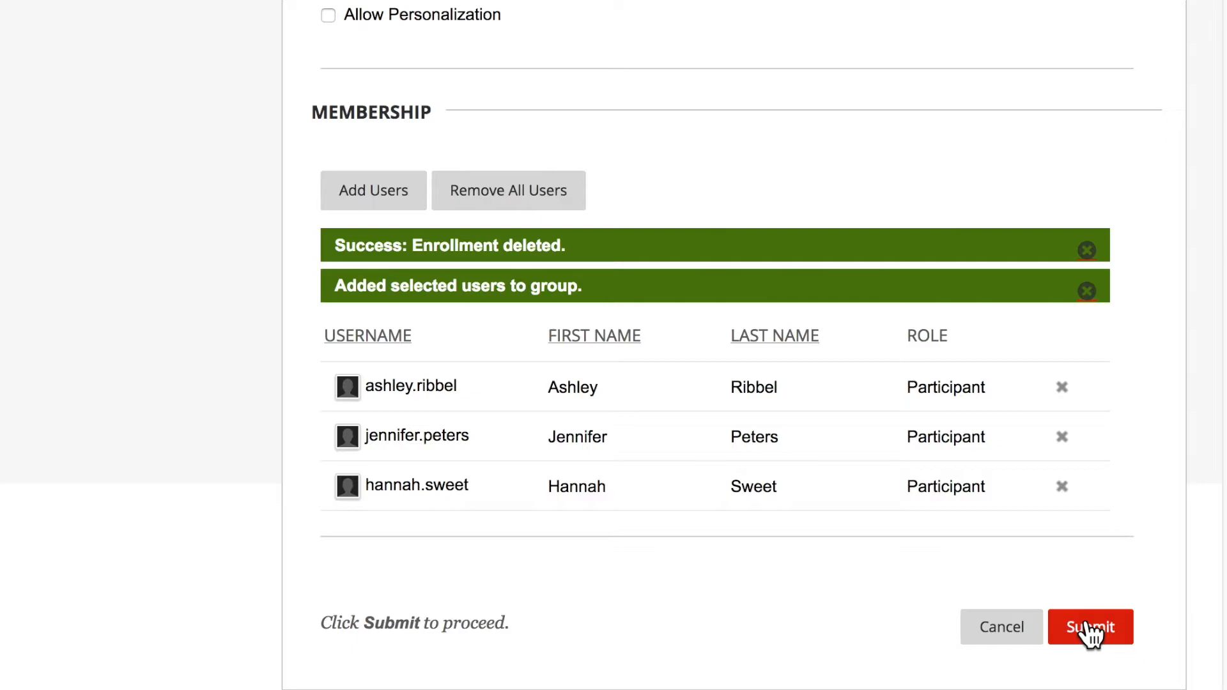
Step: Submit the group's edited membership and view the organization's full user list with each user's group assignments
{"action": "left_click", "coordinate": [1090, 630]}
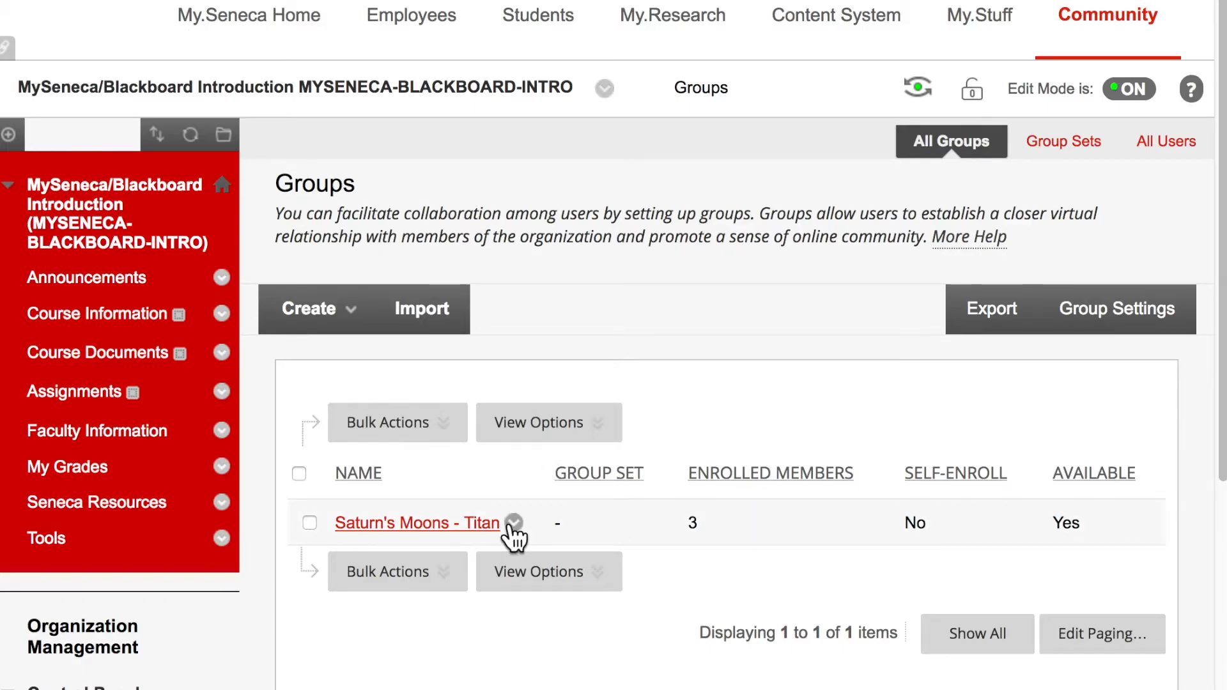
{"action": "left_click", "coordinate": [513, 524]}
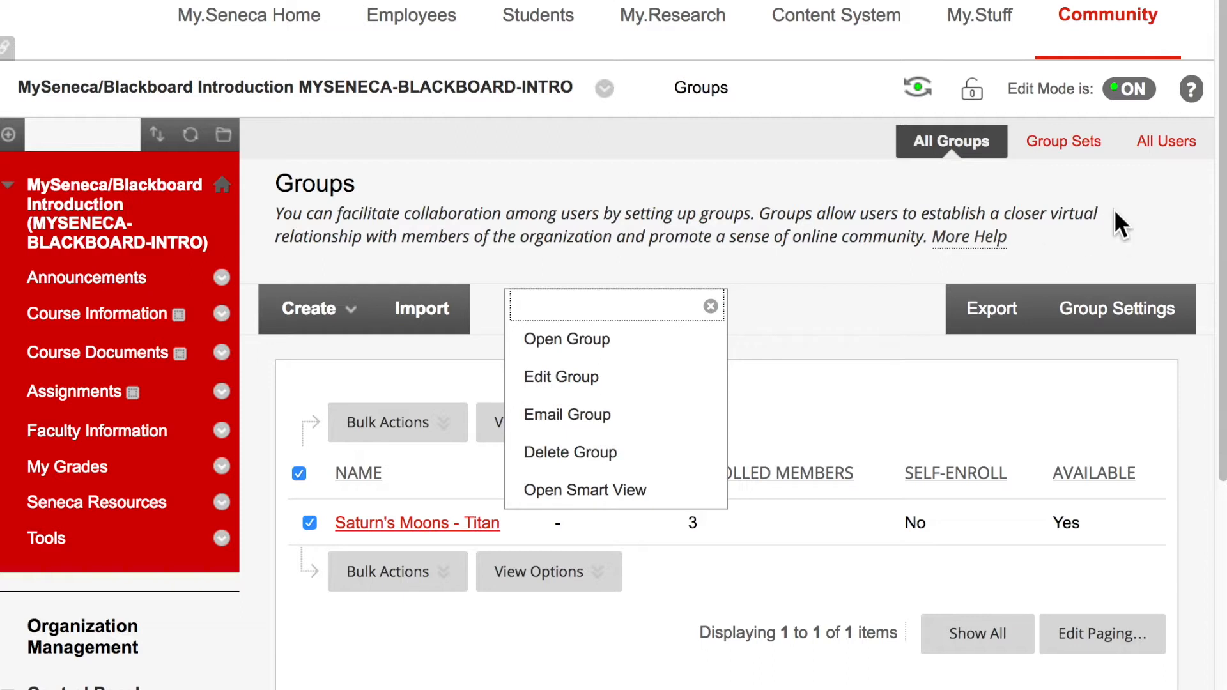
{"action": "left_click", "coordinate": [1163, 144]}
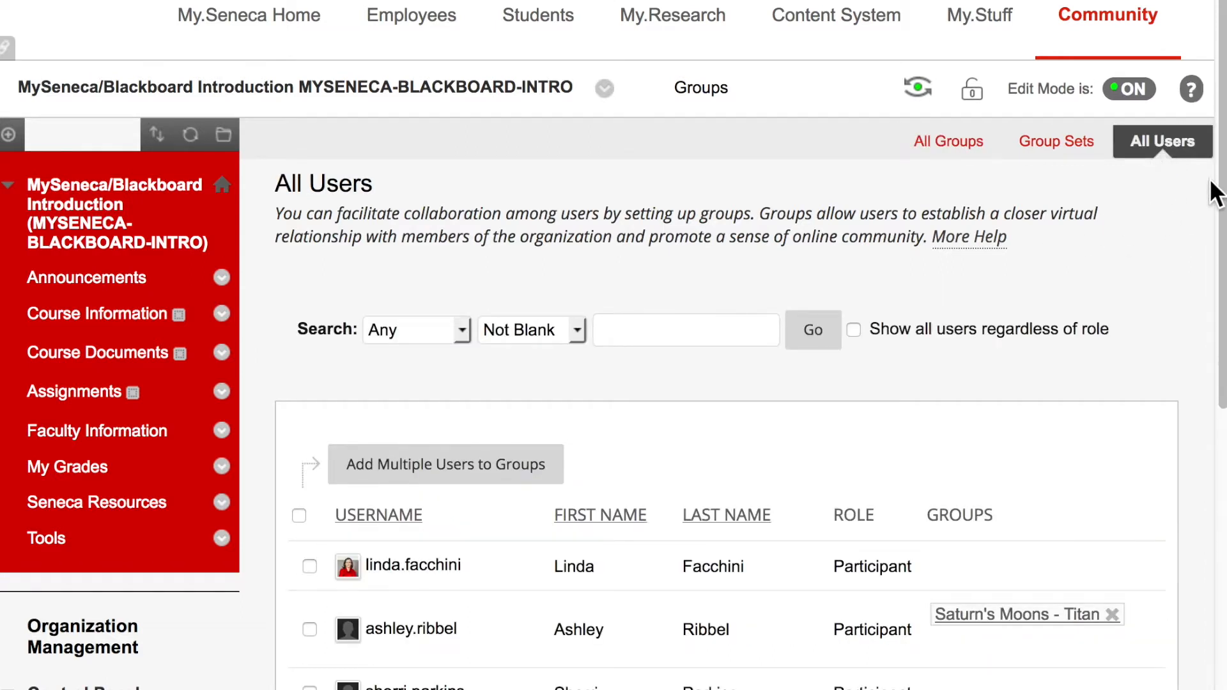
{"action": "scroll", "coordinate": [1214, 192], "scroll_direction": "down", "scroll_amount": 4}
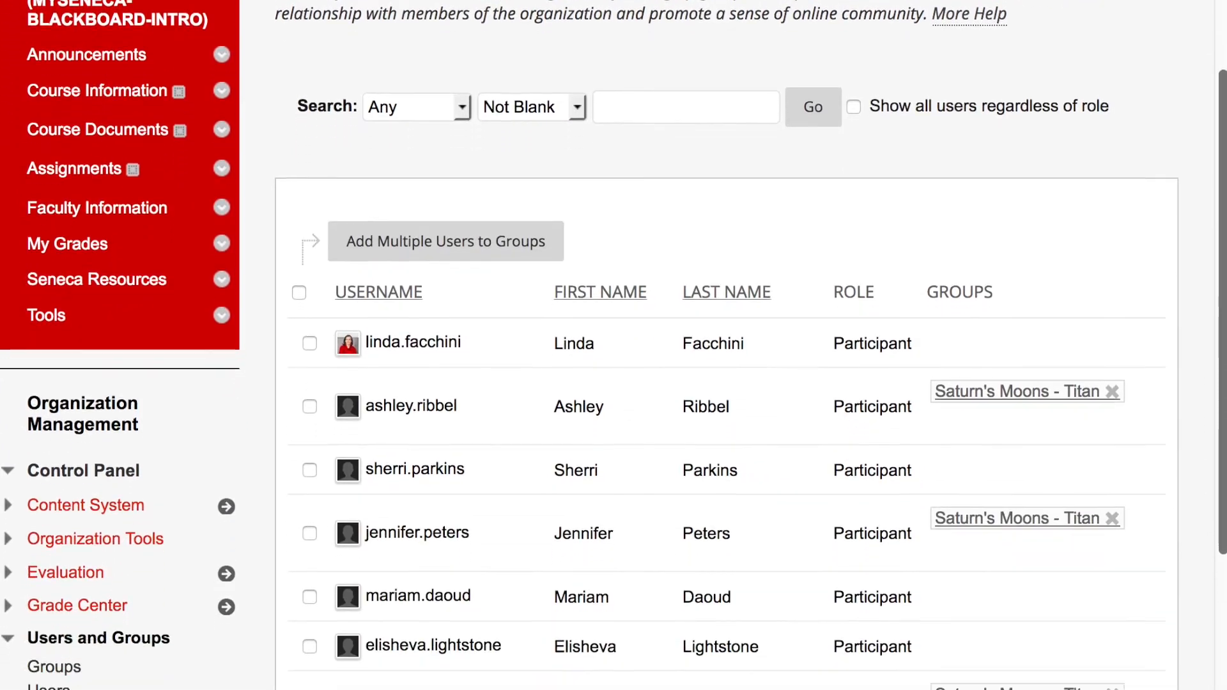
{"action": "scroll", "coordinate": [703, 345], "scroll_direction": "down", "scroll_amount": 3}
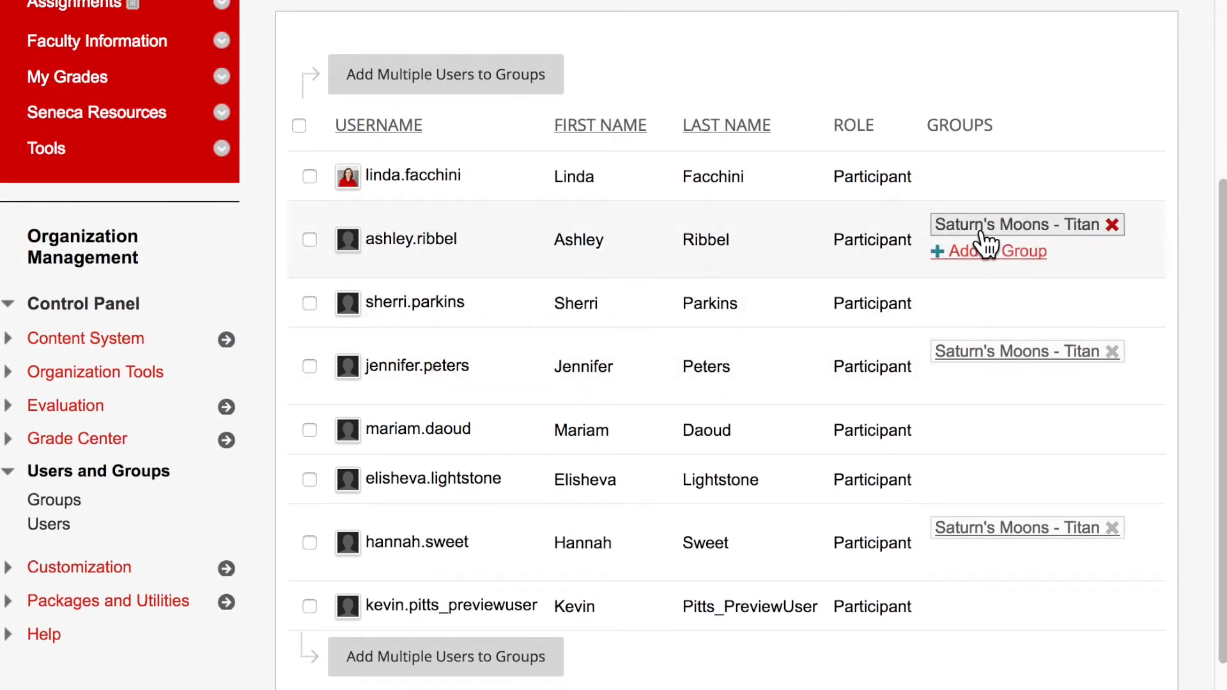
{"action": "mouse_move", "coordinate": [1005, 376]}
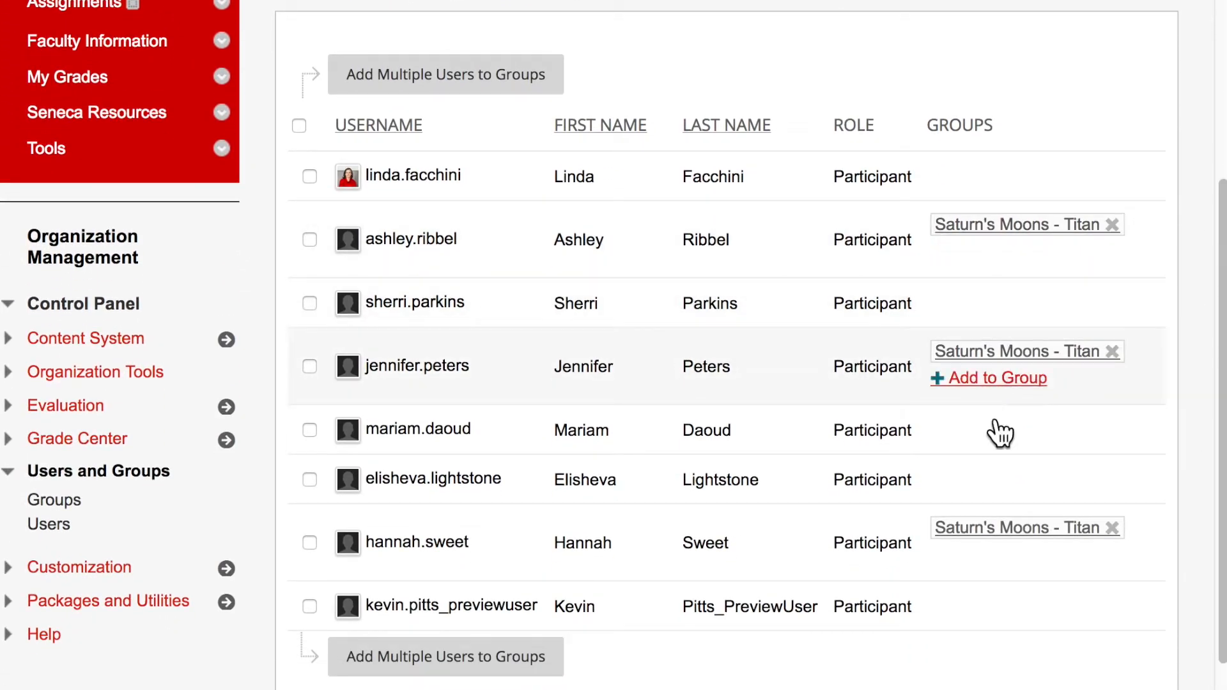
{"action": "mouse_move", "coordinate": [994, 549]}
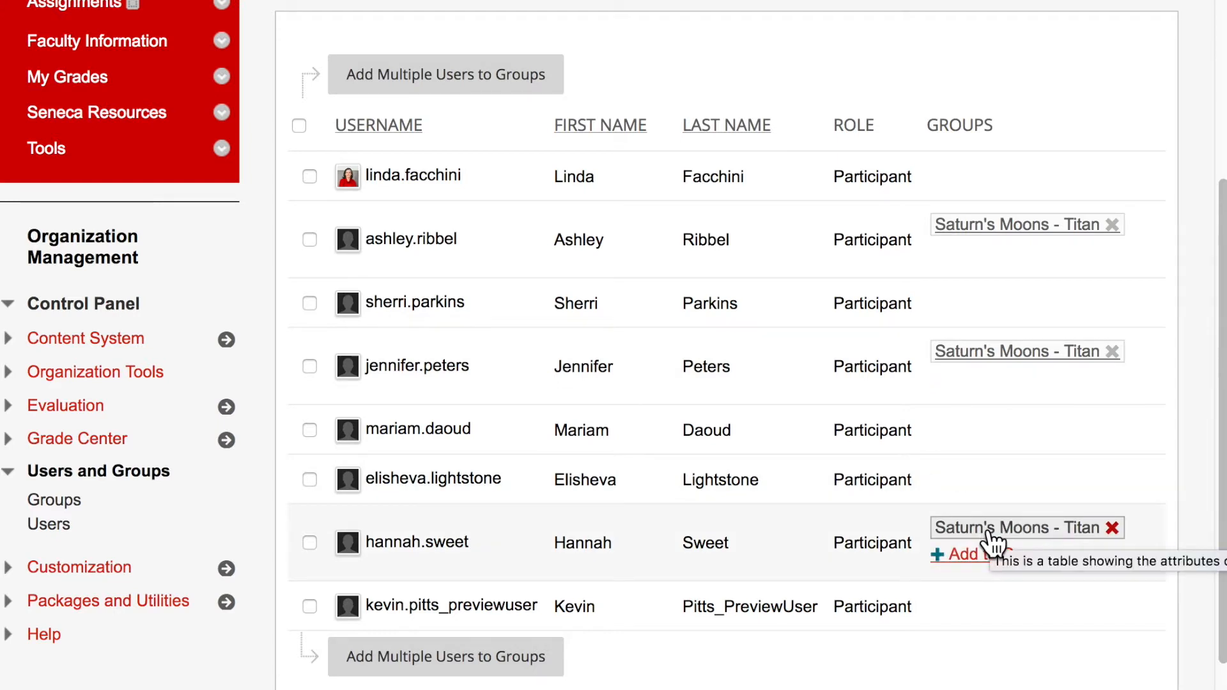
Step: Add the last listed user to the Saturn's Moons - Titan group and check the group assignments in the user list
{"action": "mouse_move", "coordinate": [938, 613]}
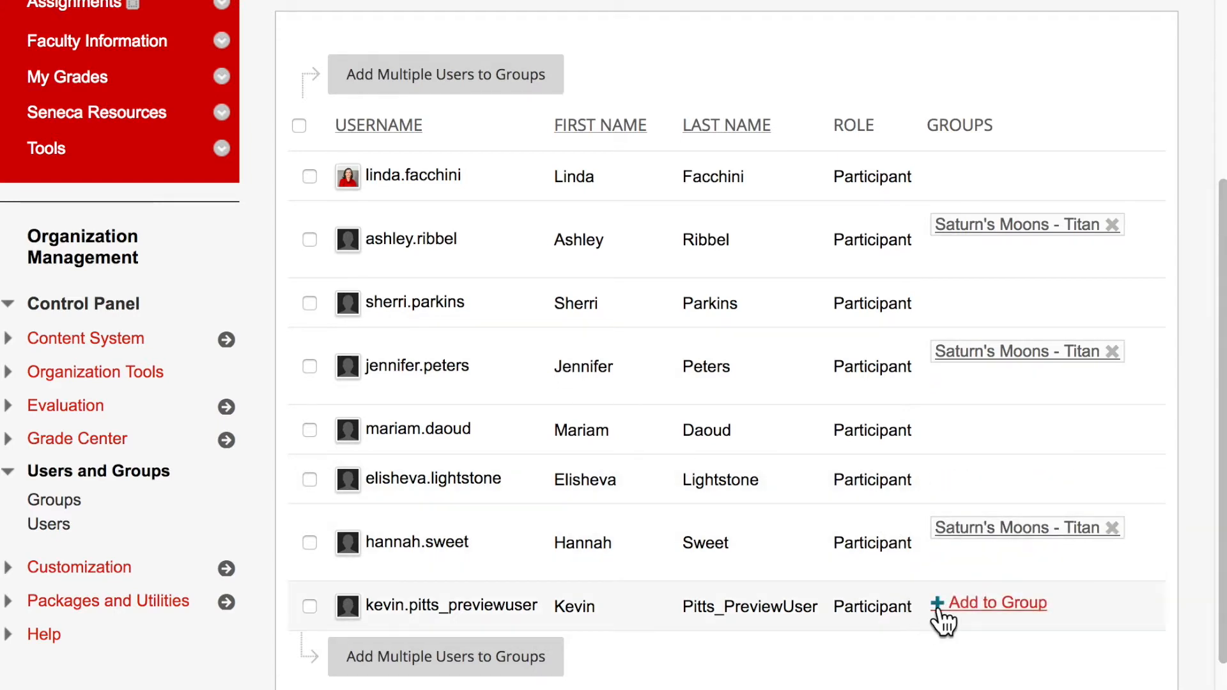
{"action": "left_click", "coordinate": [941, 609]}
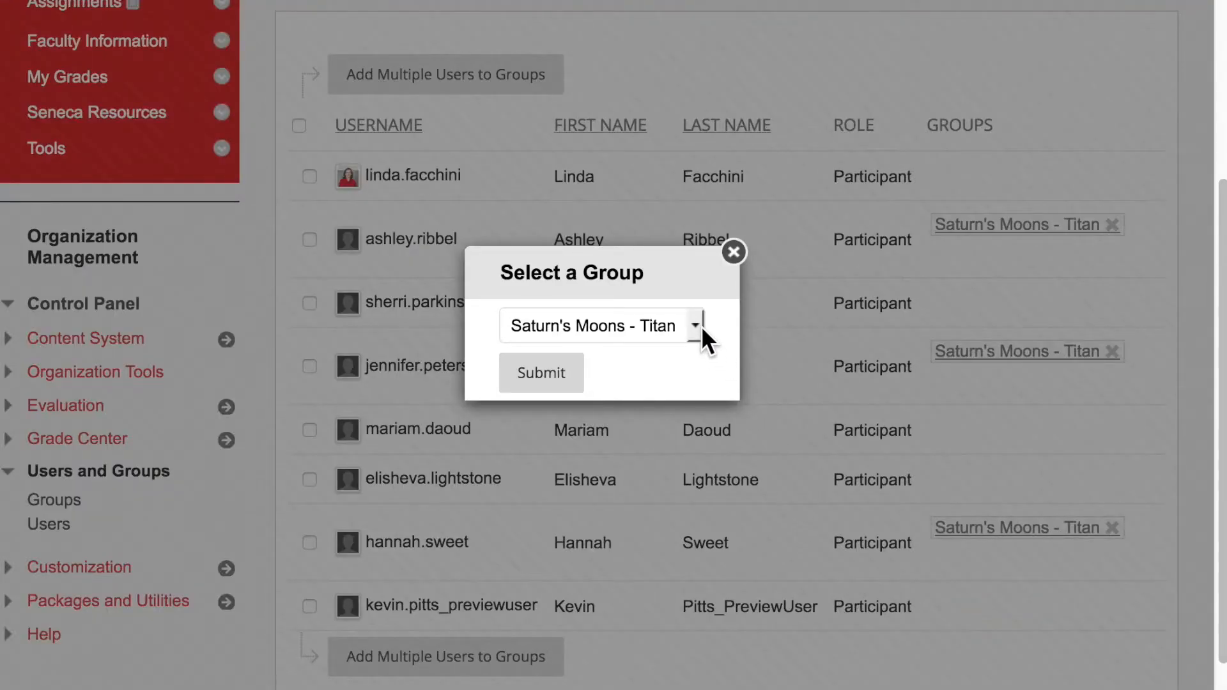
{"action": "left_click", "coordinate": [699, 325]}
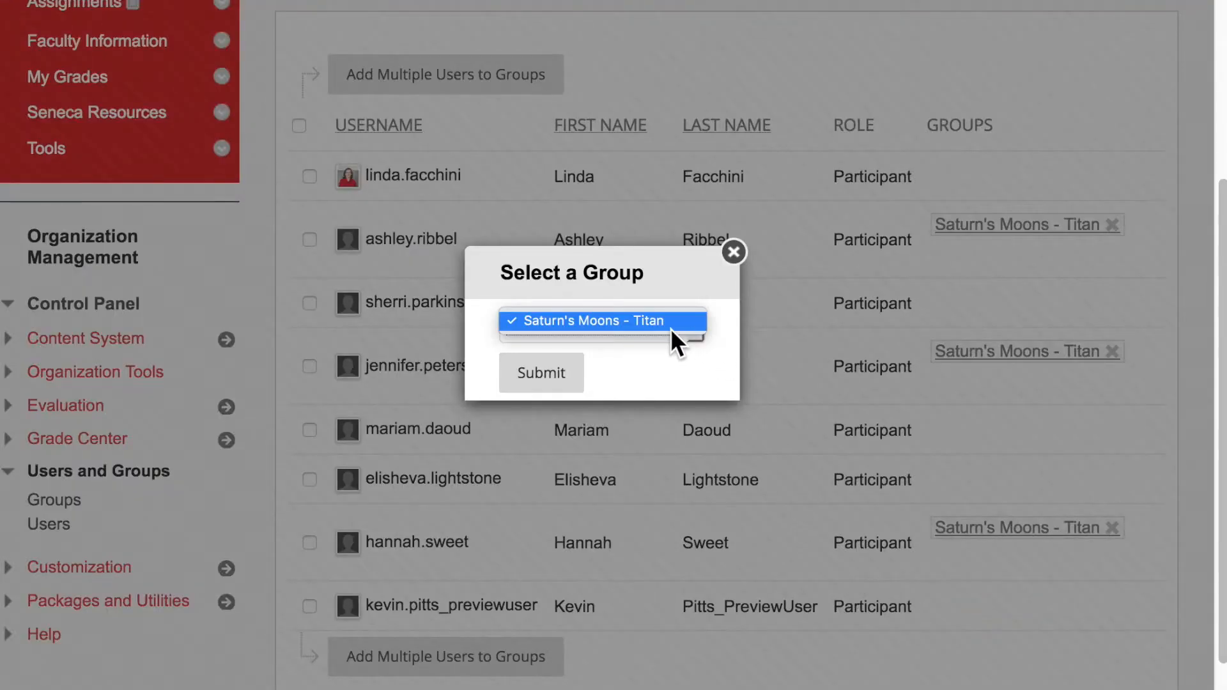
{"action": "left_click", "coordinate": [691, 327]}
{"action": "left_click", "coordinate": [567, 372]}
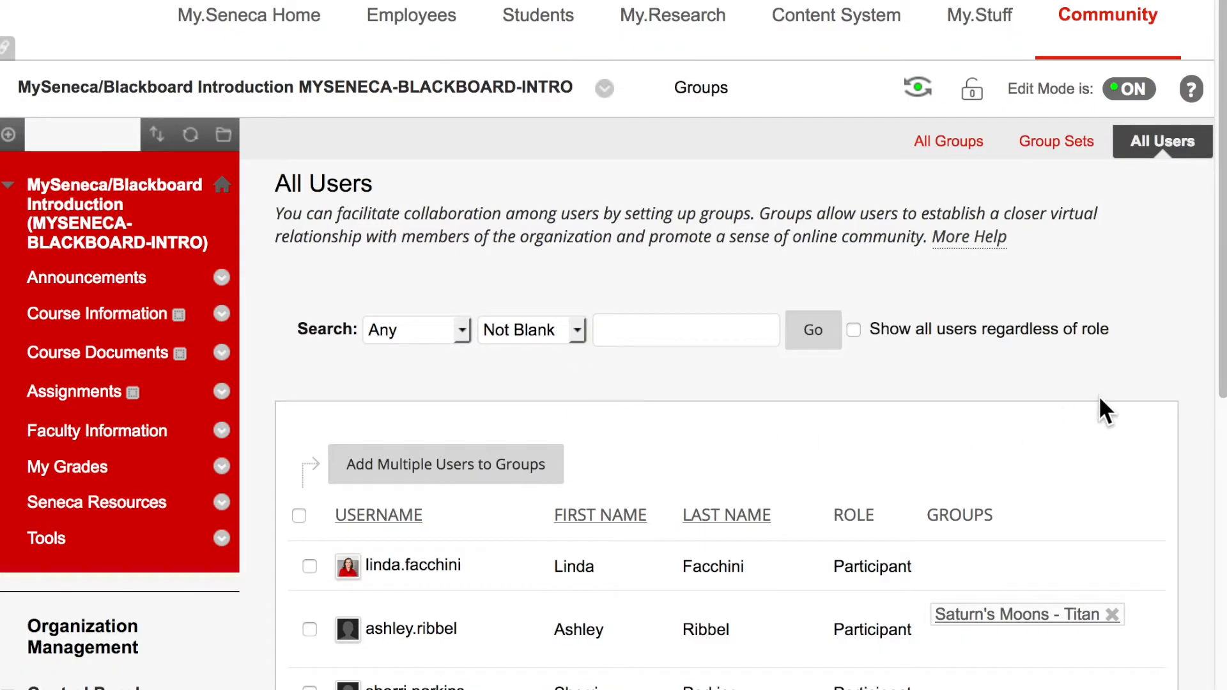
{"action": "scroll", "coordinate": [1208, 367], "scroll_direction": "down", "scroll_amount": 5}
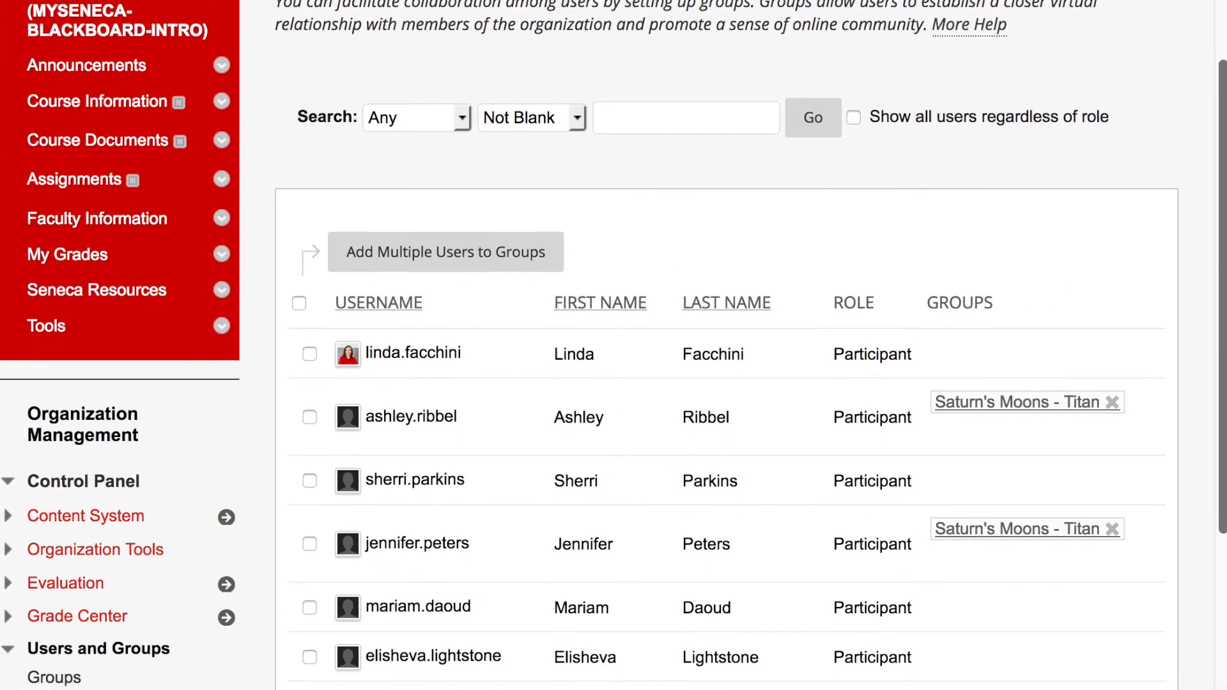
{"action": "scroll", "coordinate": [1208, 368], "scroll_direction": "down", "scroll_amount": 5}
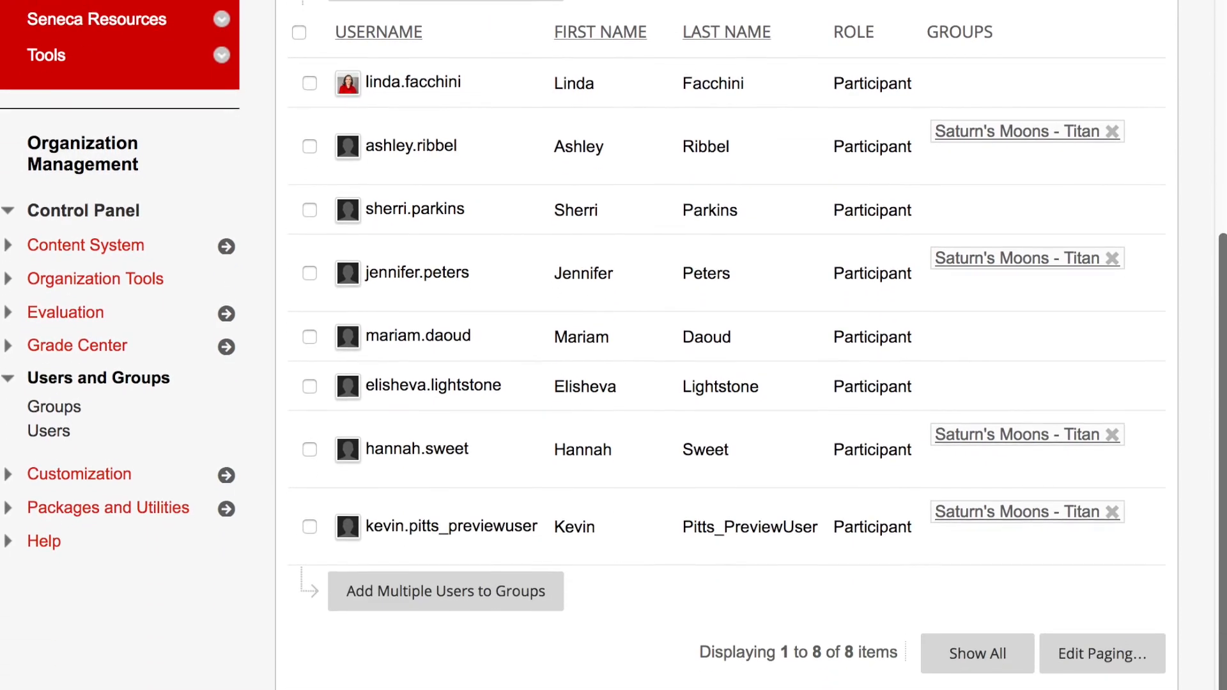
{"action": "scroll", "coordinate": [1208, 367], "scroll_direction": "down", "scroll_amount": 1}
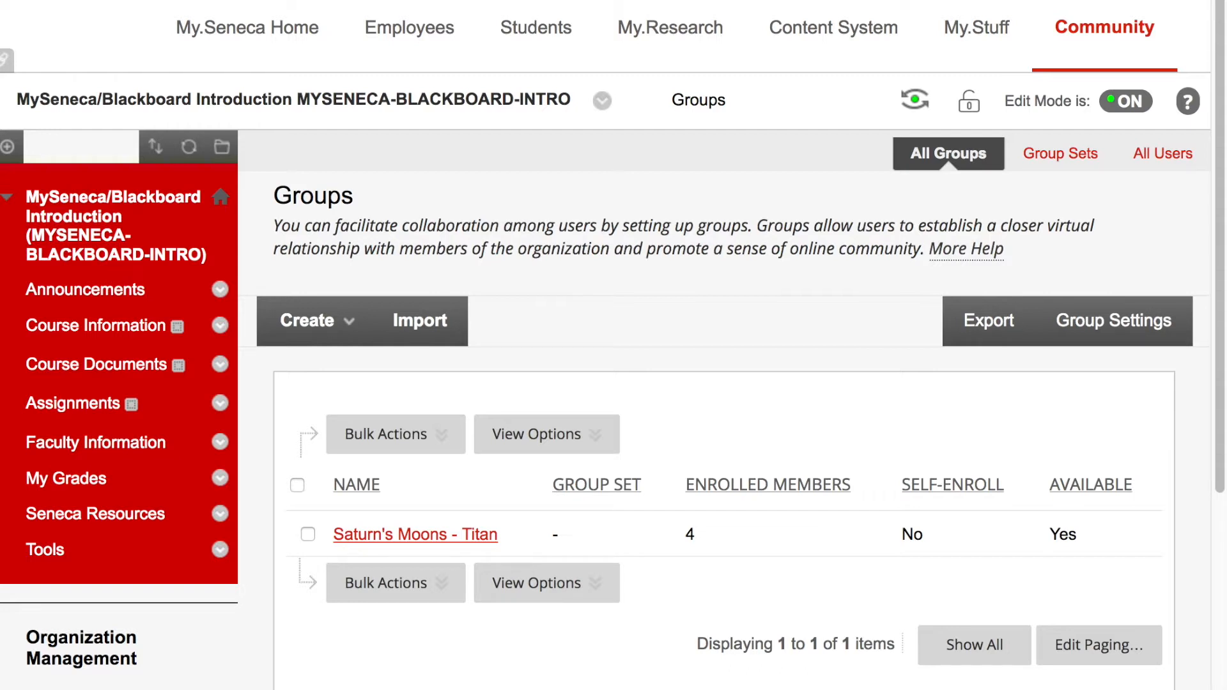
Step: Open the Saturn's Moons - Titan group from the list of all groups and review its properties, members and tools
{"action": "mouse_move", "coordinate": [550, 546]}
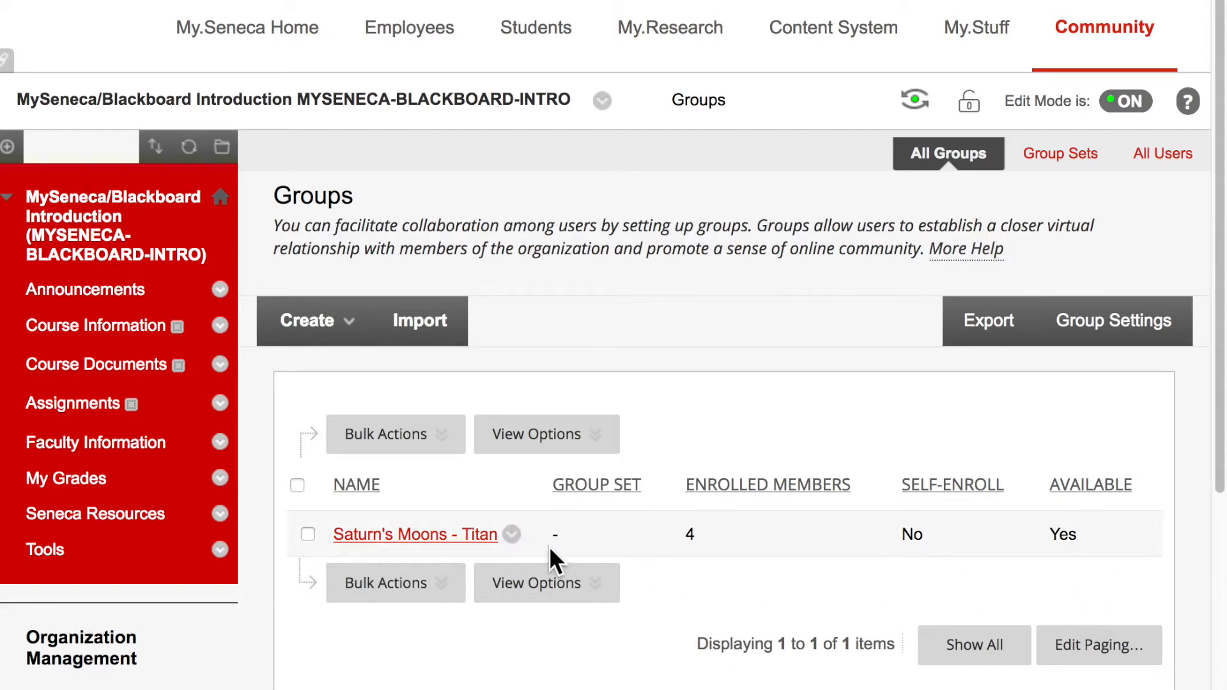
{"action": "left_click", "coordinate": [512, 536]}
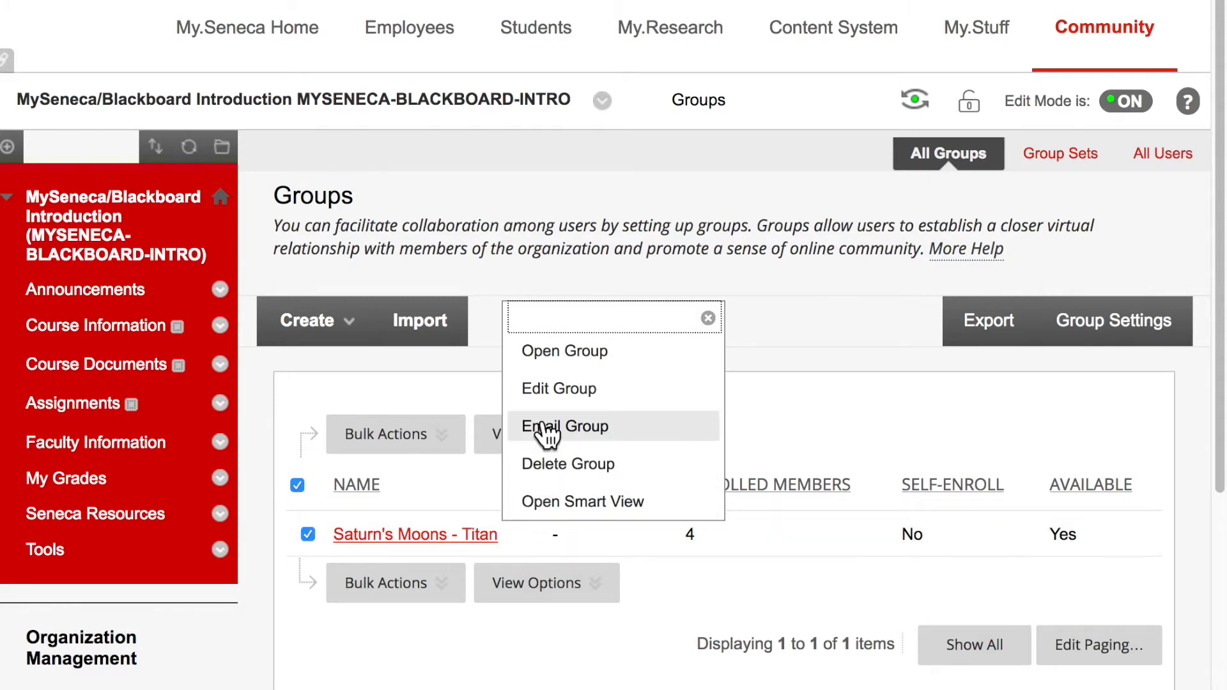
{"action": "left_click", "coordinate": [545, 355]}
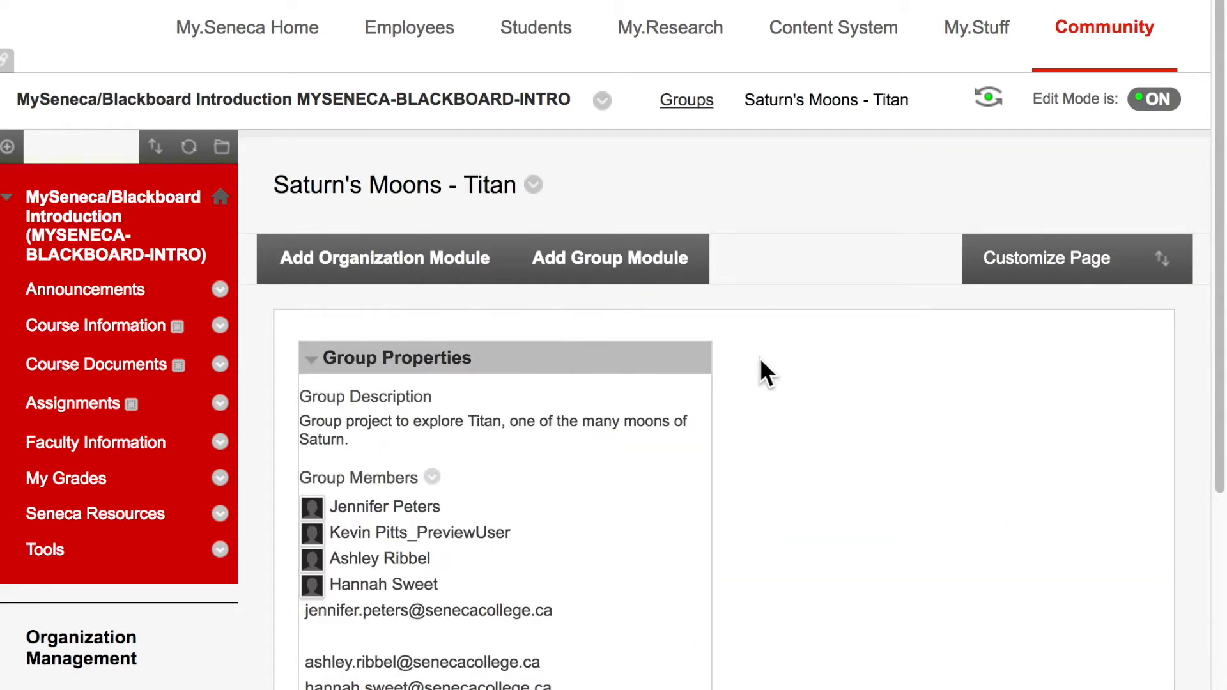
{"action": "scroll", "coordinate": [761, 359], "scroll_direction": "down", "scroll_amount": 1}
{"action": "scroll", "coordinate": [761, 358], "scroll_direction": "down", "scroll_amount": 5}
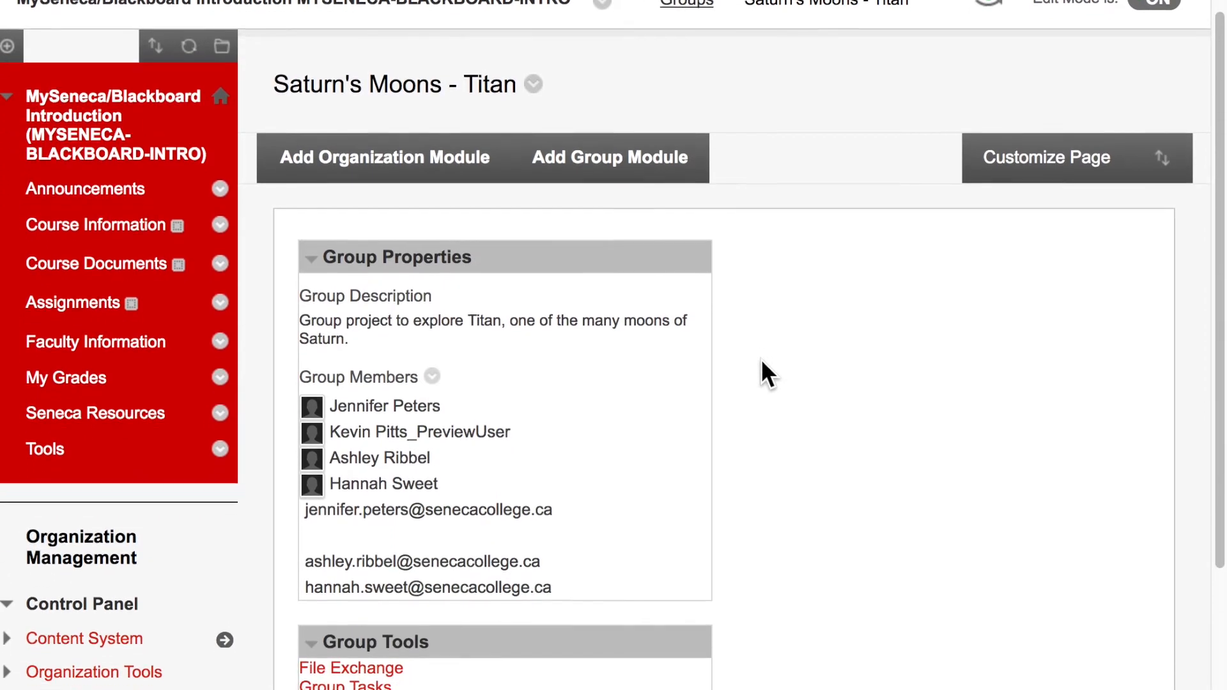
{"action": "scroll", "coordinate": [761, 359], "scroll_direction": "down", "scroll_amount": 4}
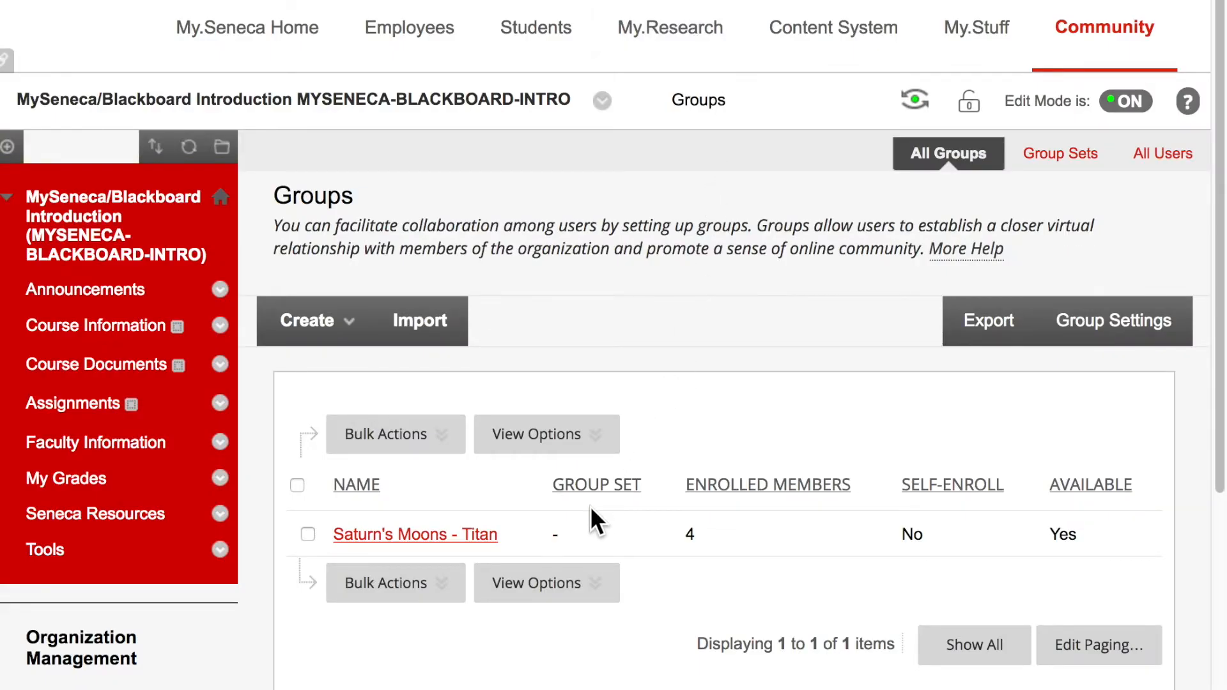
Step: Open the smart view of the Saturn's Moons - Titan group and examine the group's grade column in the Grade Center
{"action": "left_click", "coordinate": [512, 534]}
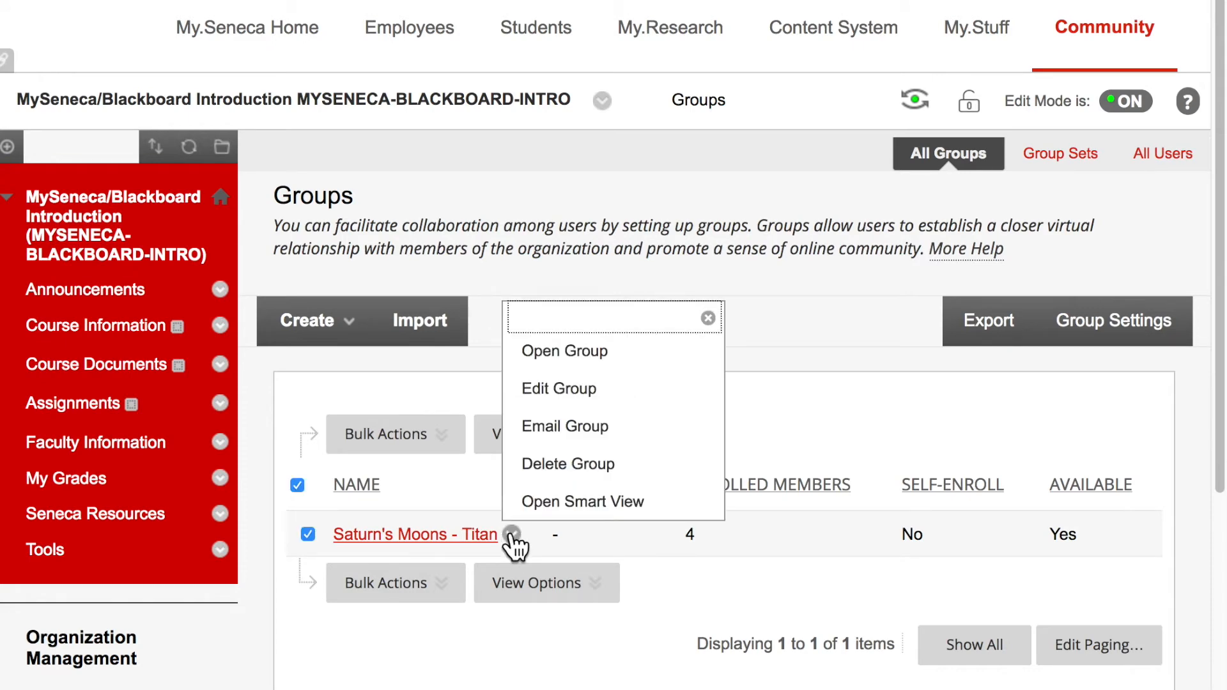
{"action": "left_click", "coordinate": [539, 504]}
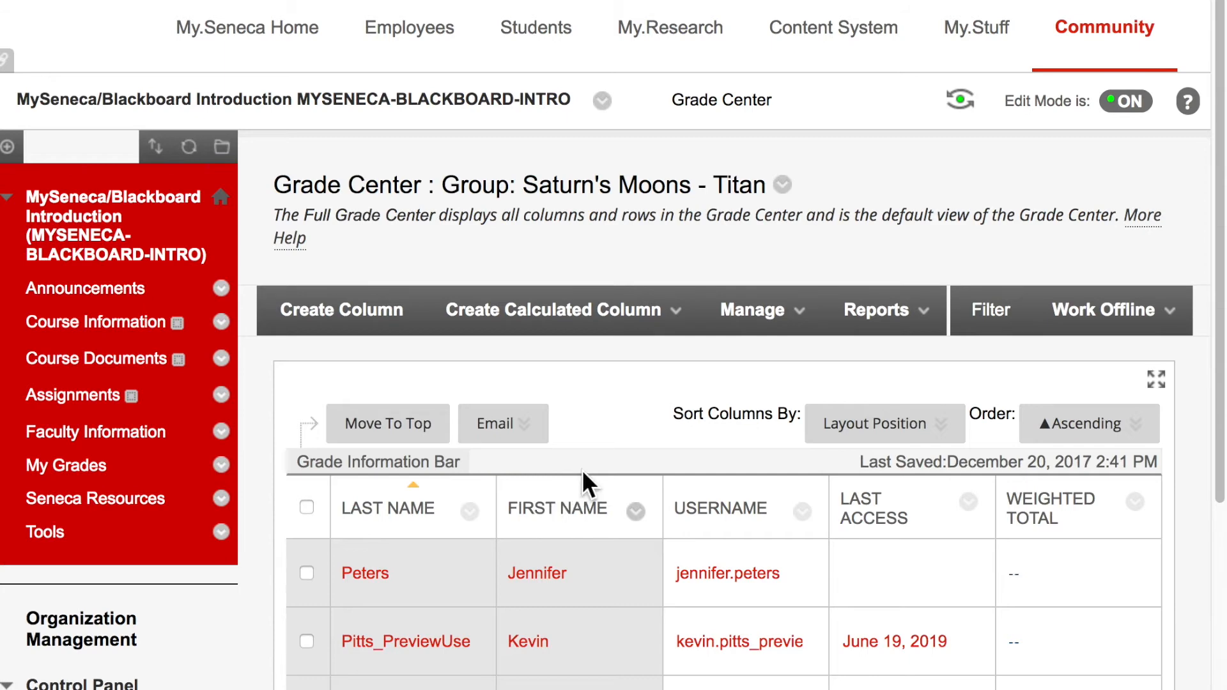
{"action": "scroll", "coordinate": [603, 451], "scroll_direction": "down", "scroll_amount": 3}
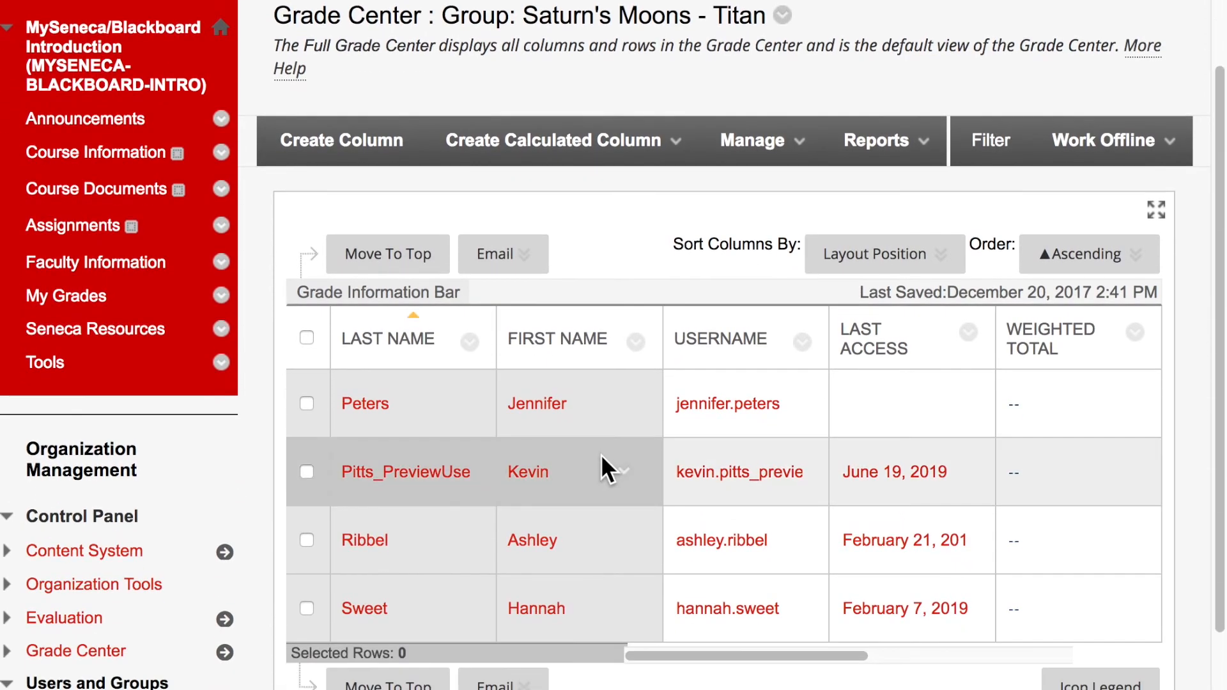
{"action": "scroll", "coordinate": [601, 454], "scroll_direction": "down", "scroll_amount": 1}
{"action": "left_click_drag", "start_coordinate": [673, 576], "coordinate": [922, 596]}
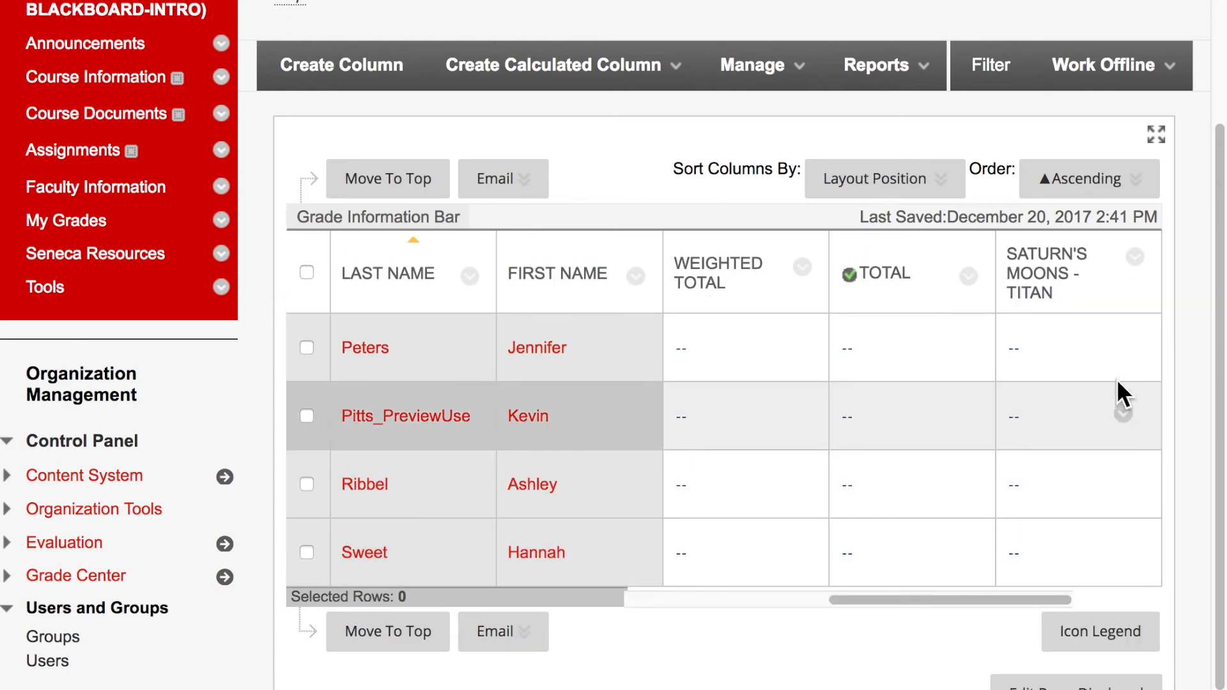
{"action": "mouse_move", "coordinate": [1096, 282]}
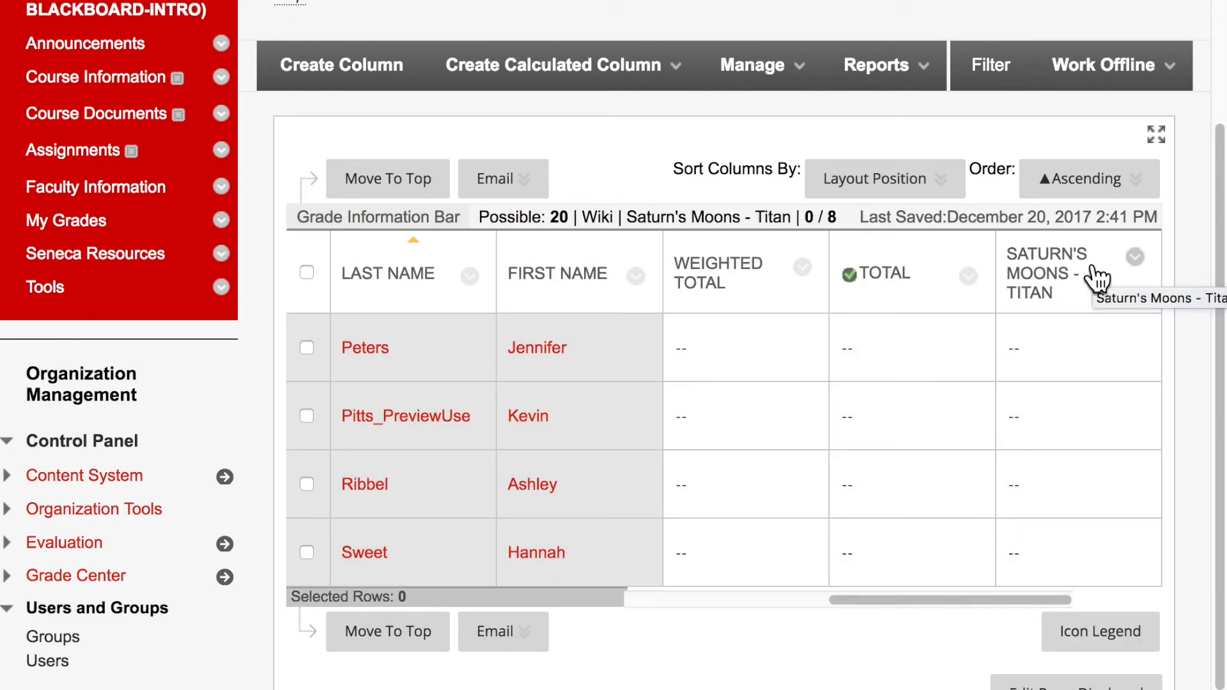
{"action": "mouse_move", "coordinate": [1054, 338]}
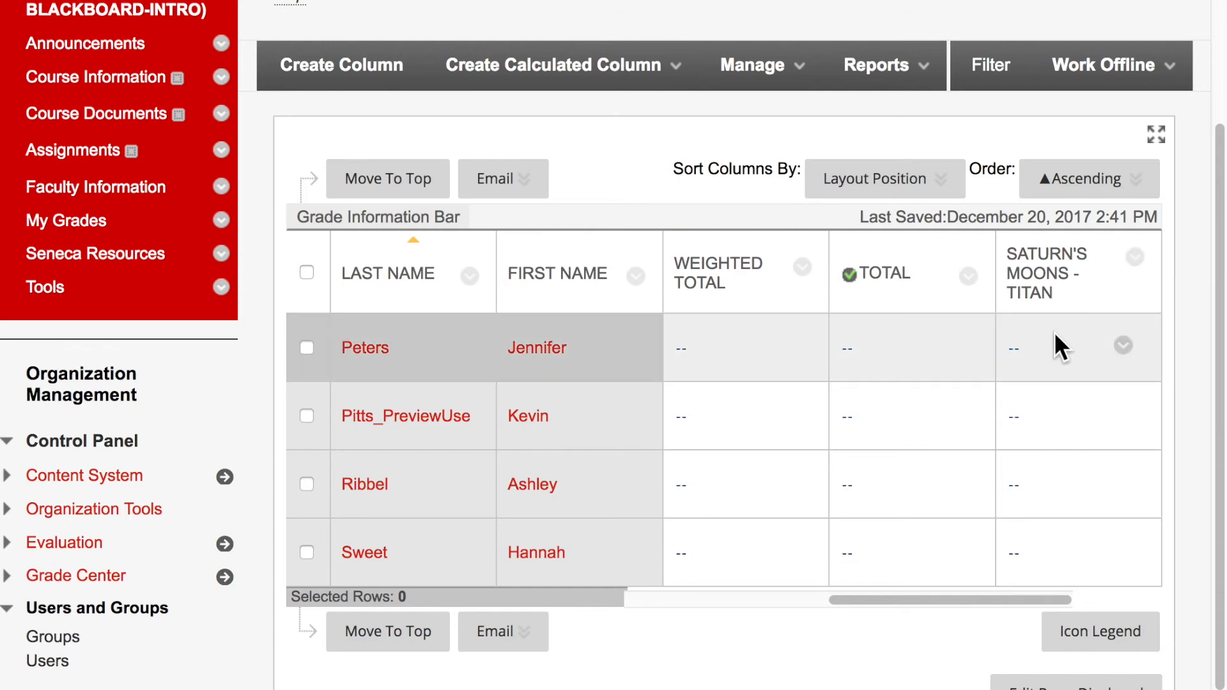